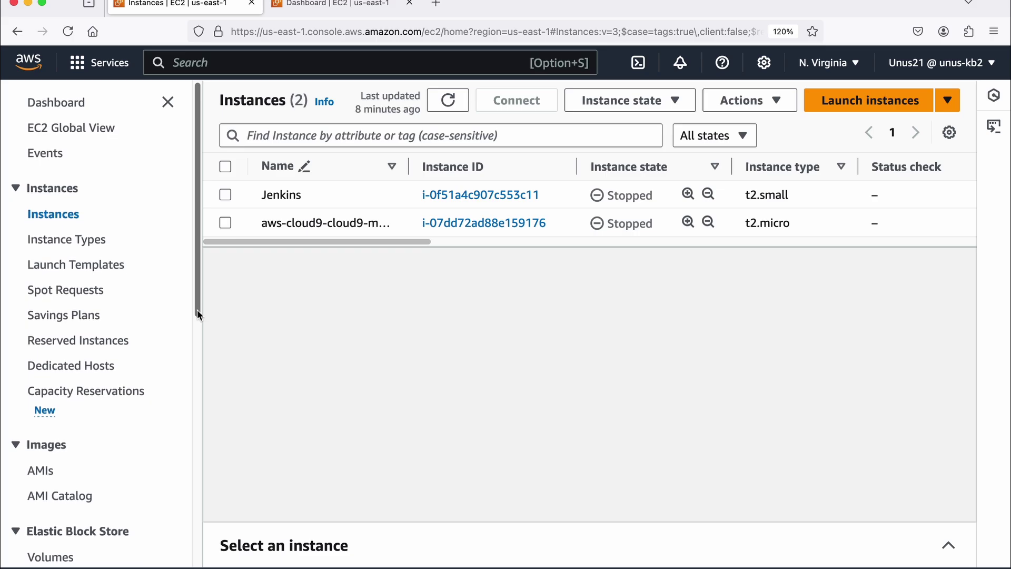
Go to the EC2 Auto Scaling Groups page and start creating a new Auto Scaling group
drag(198, 314, 196, 364)
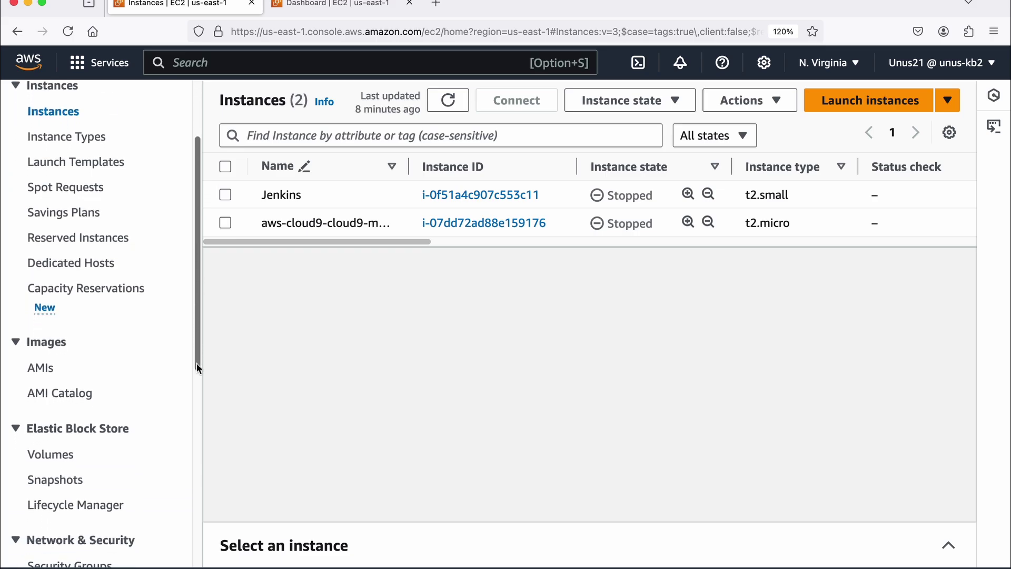
drag(197, 362, 200, 550)
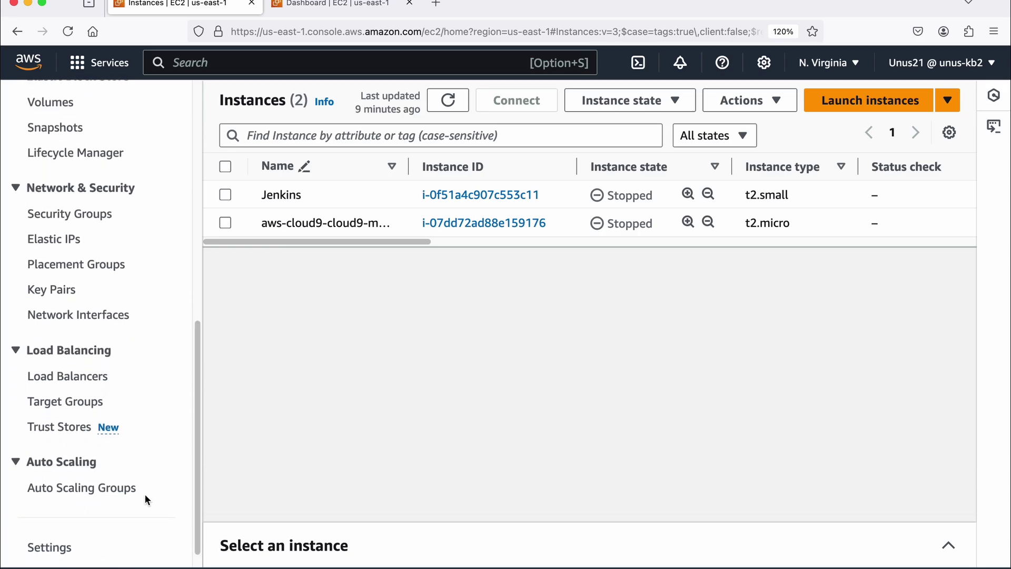
click(103, 489)
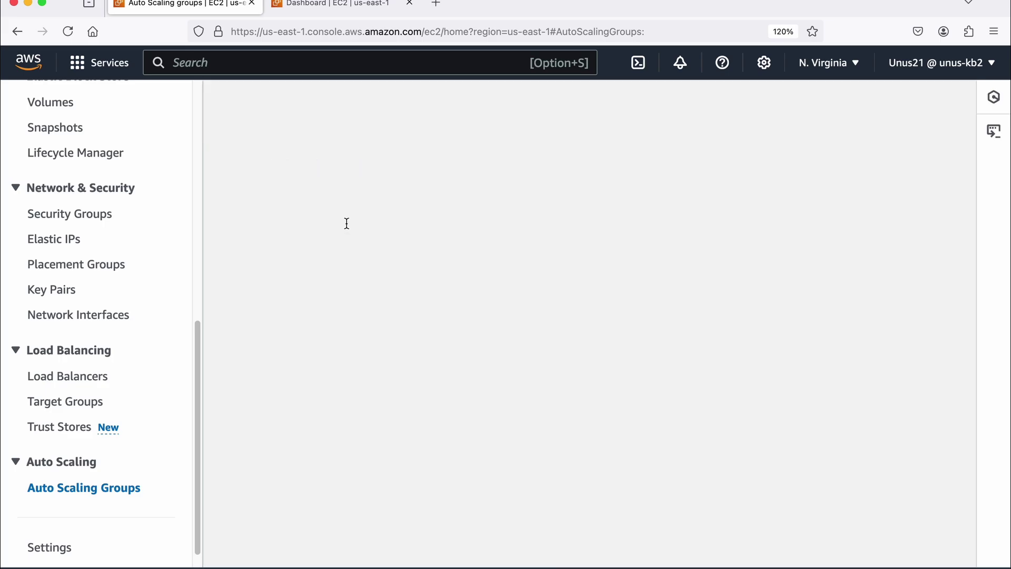
scroll(421, 373, down, 3)
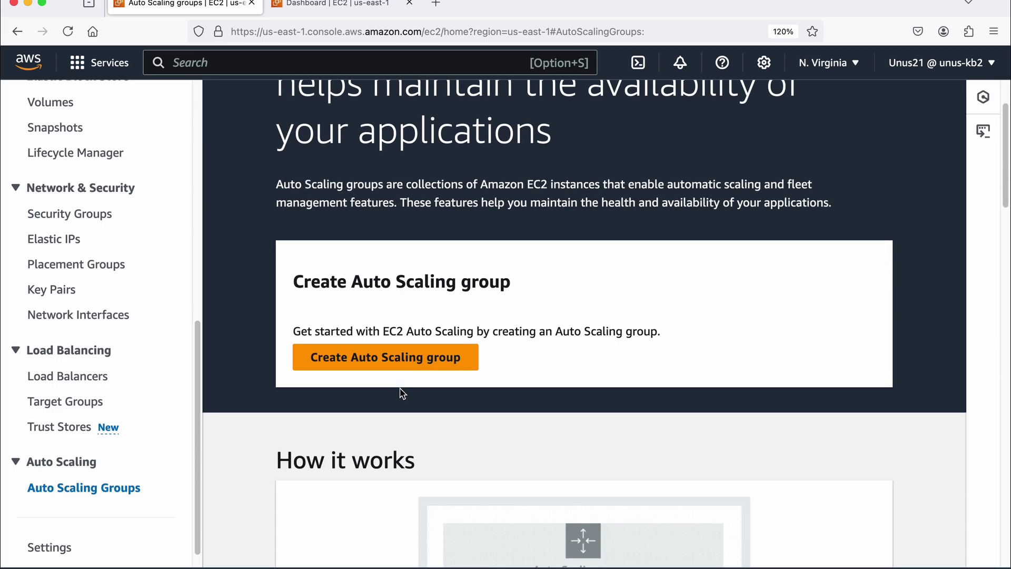
click(394, 357)
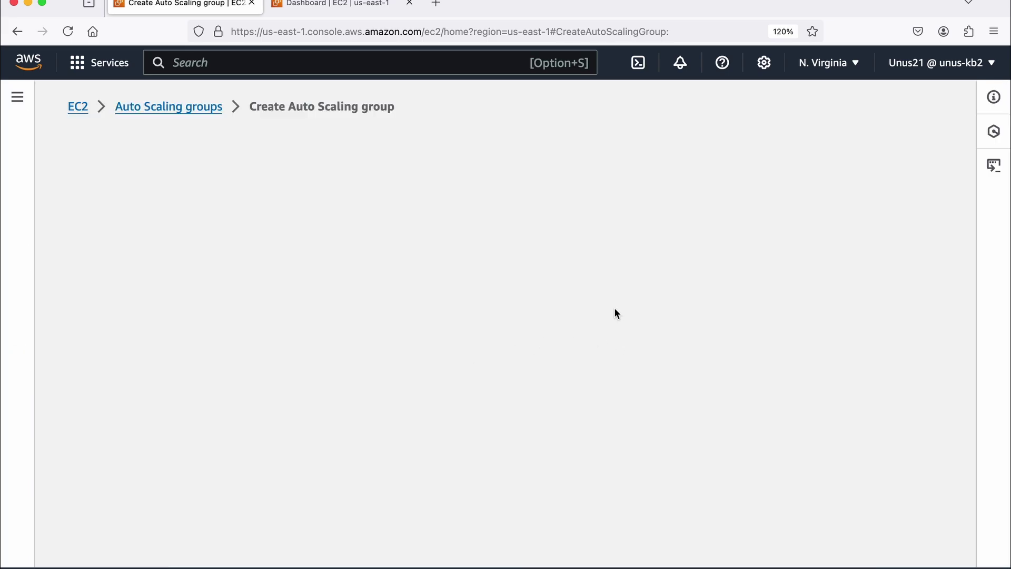
Name the Auto Scaling group asg-1
click(420, 333)
text(asg-1)
scroll(533, 343, down, 3)
scroll(534, 344, down, 1)
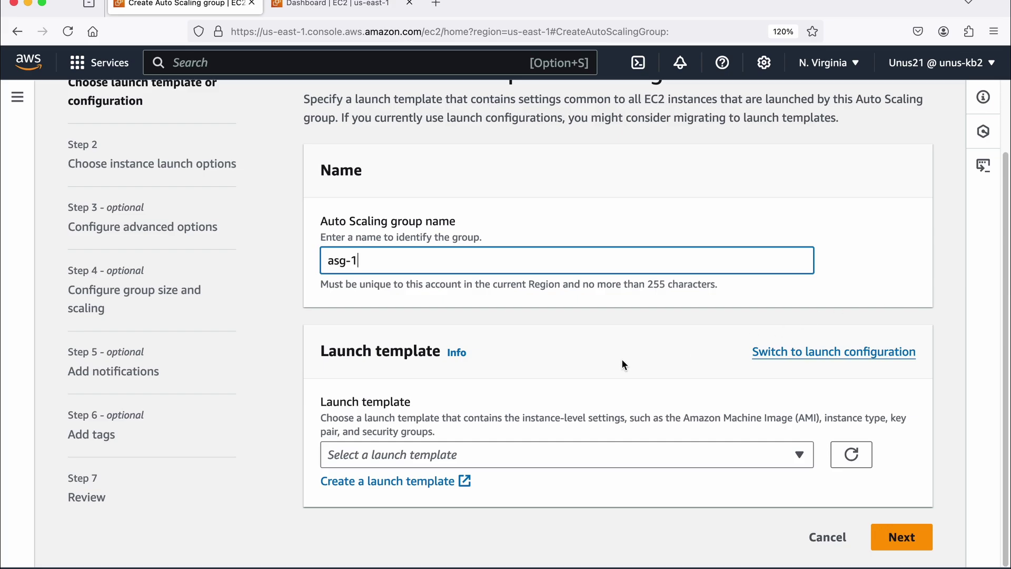
Start a new launch template named ec2-lt-1 with the version description v1
click(405, 487)
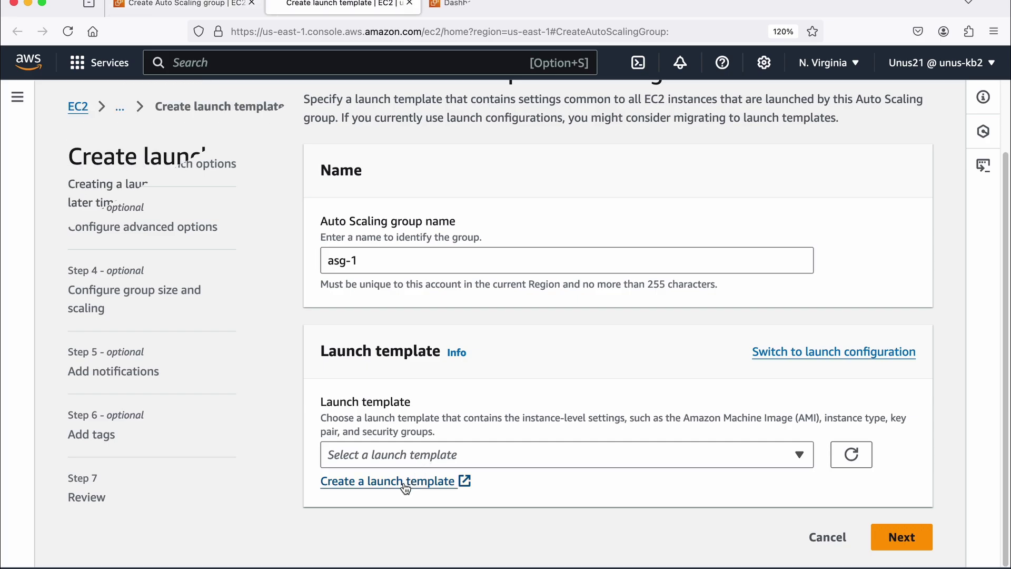
text(e)
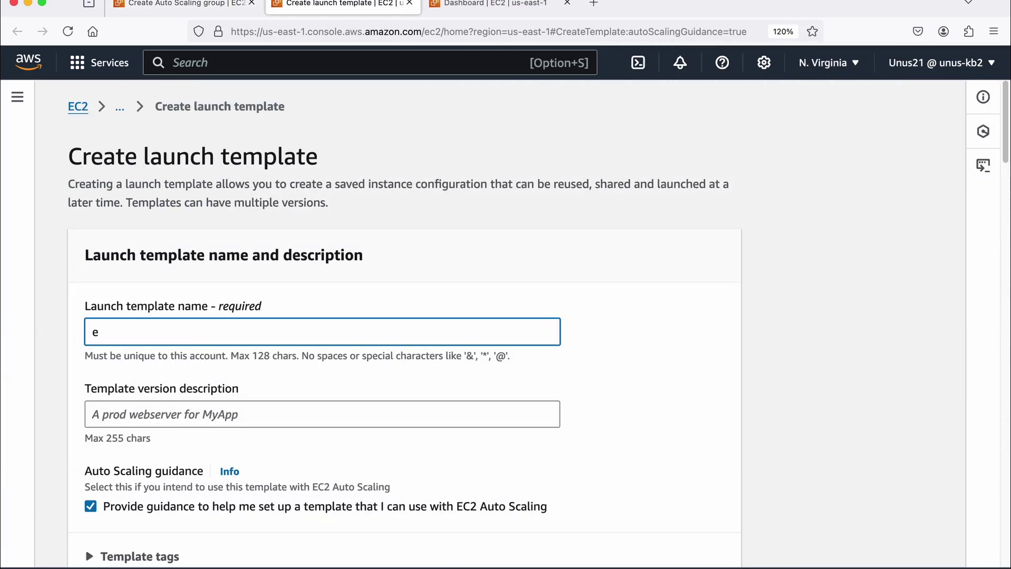
text(c2-lt-1)
scroll(342, 327, down, 2)
scroll(350, 316, down, 3)
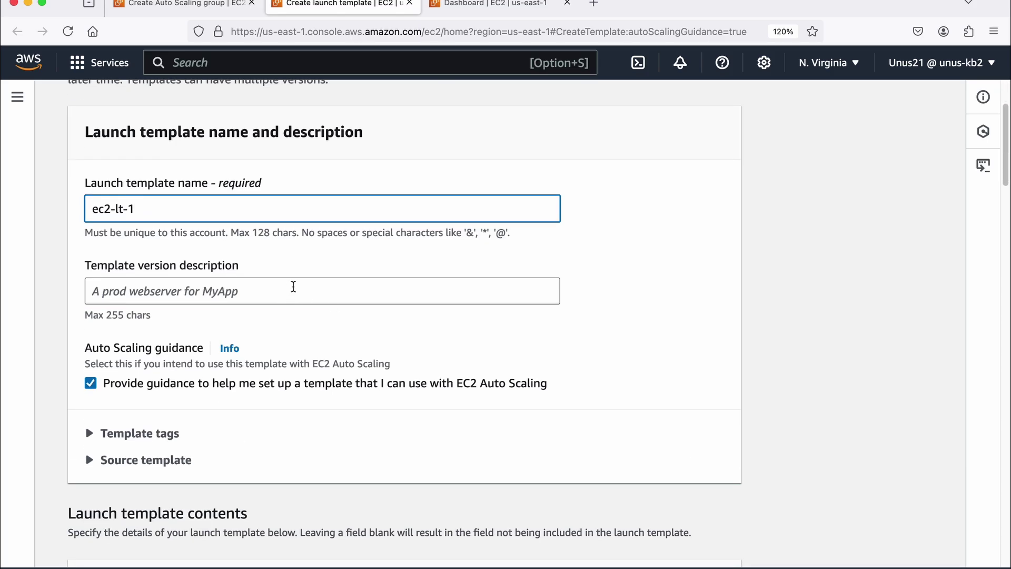
click(154, 296)
text(v1)
scroll(205, 281, down, 1)
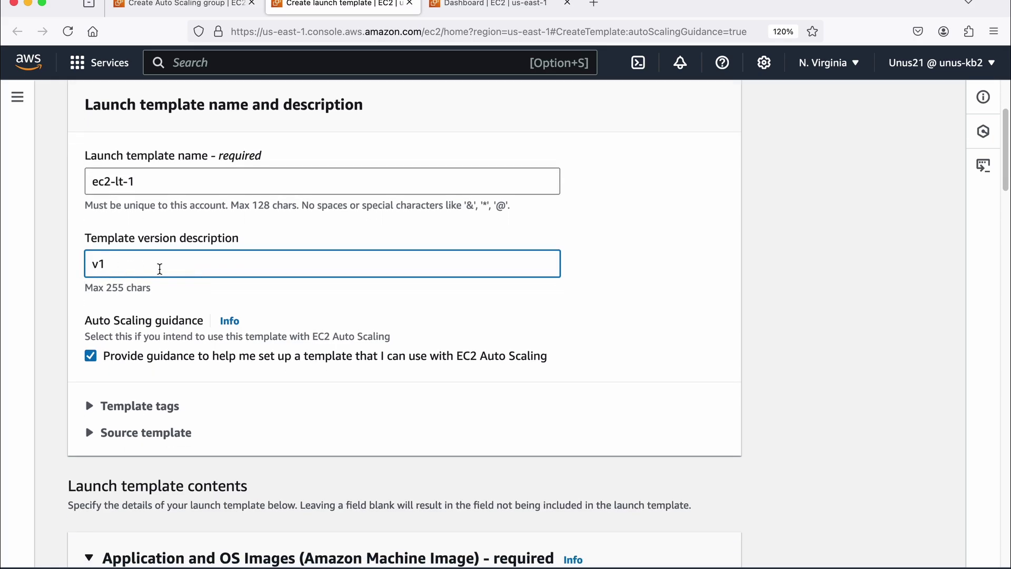
Choose the recently launched Ubuntu 24.04 image as the launch template's AMI
scroll(158, 316, down, 1)
scroll(178, 361, down, 4)
scroll(152, 237, down, 5)
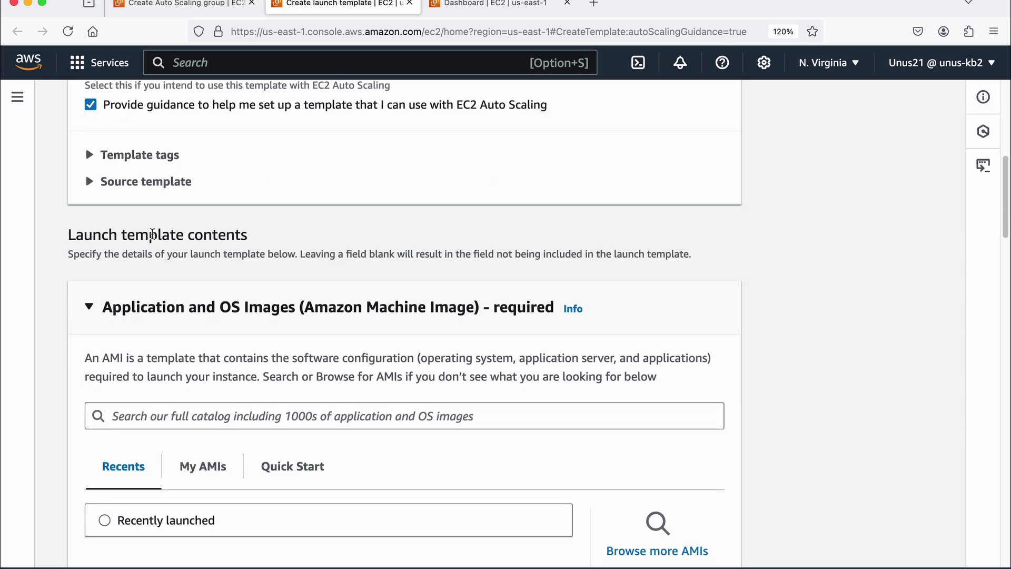
scroll(152, 233, down, 5)
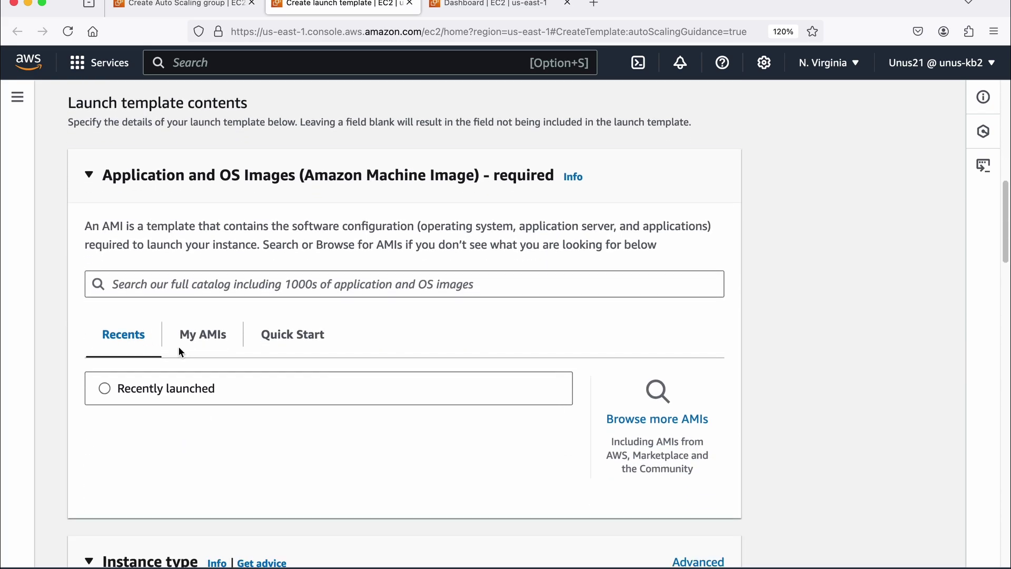
scroll(234, 361, down, 1)
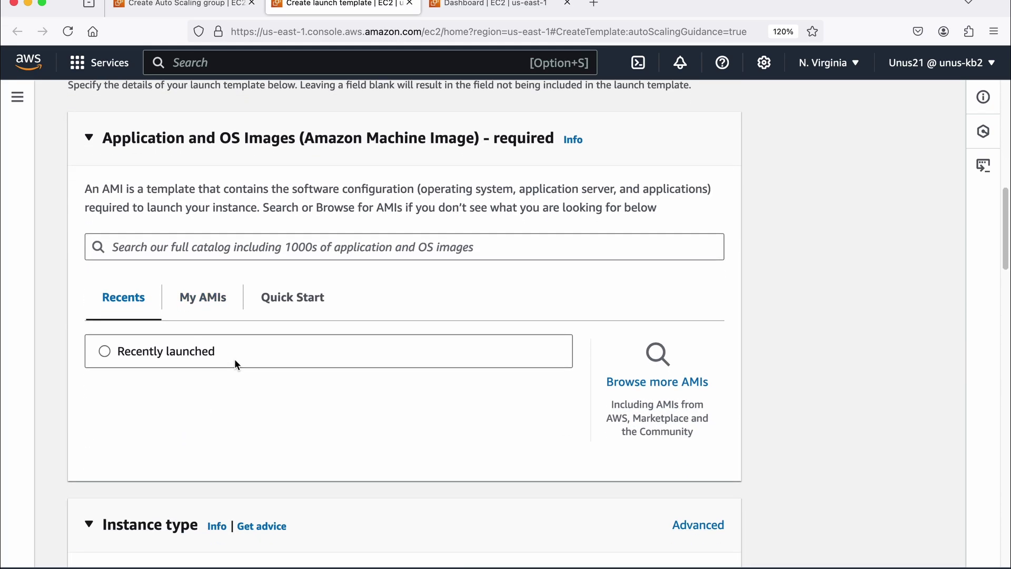
scroll(235, 360, down, 1)
click(220, 335)
scroll(253, 347, down, 3)
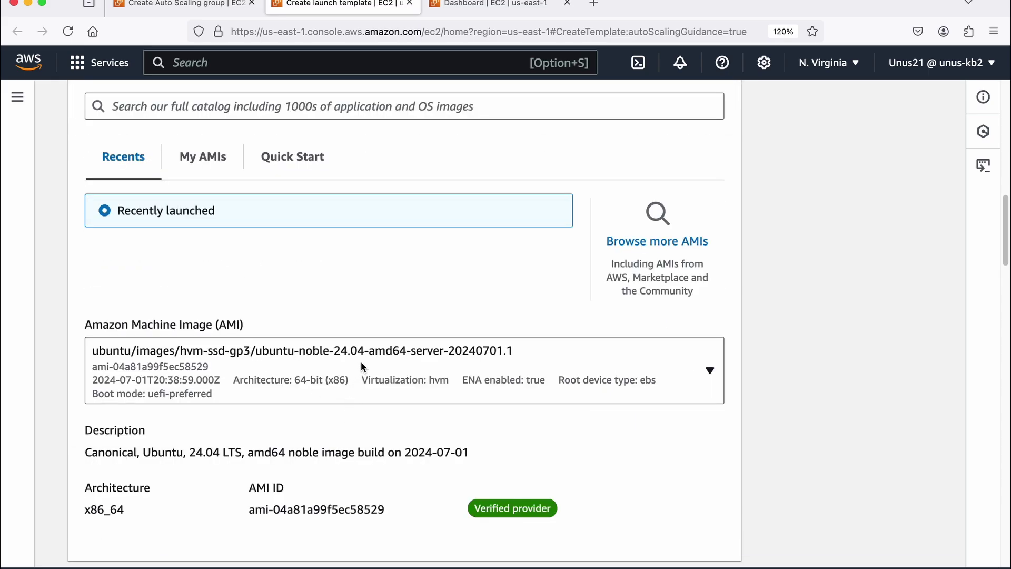
Set the launch template's instance type to t2.micro
scroll(359, 363, down, 3)
scroll(359, 363, down, 6)
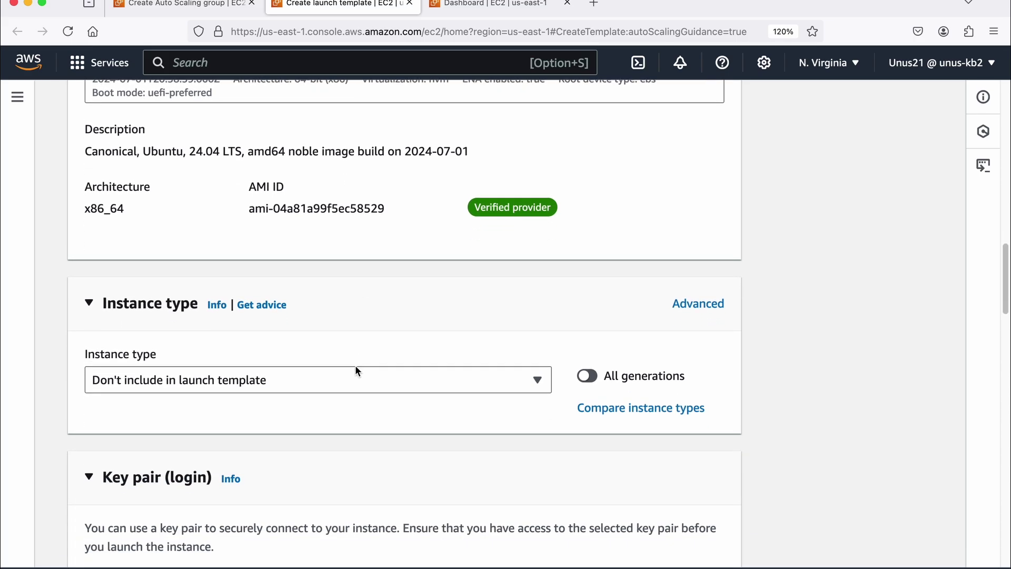
click(335, 379)
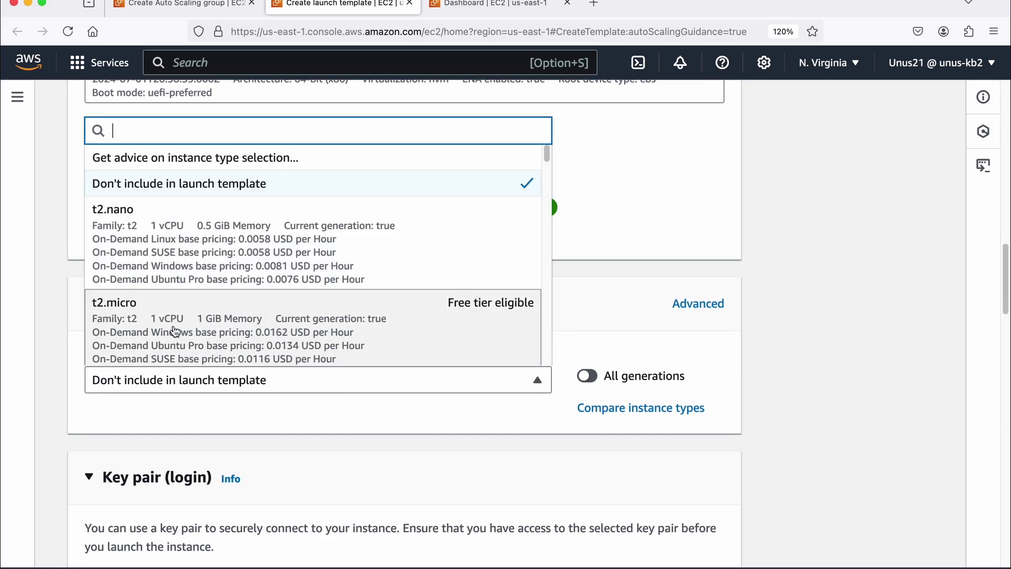
click(175, 330)
Select unus-kb2-keypair as the launch template's login key pair
scroll(520, 377, down, 9)
click(519, 378)
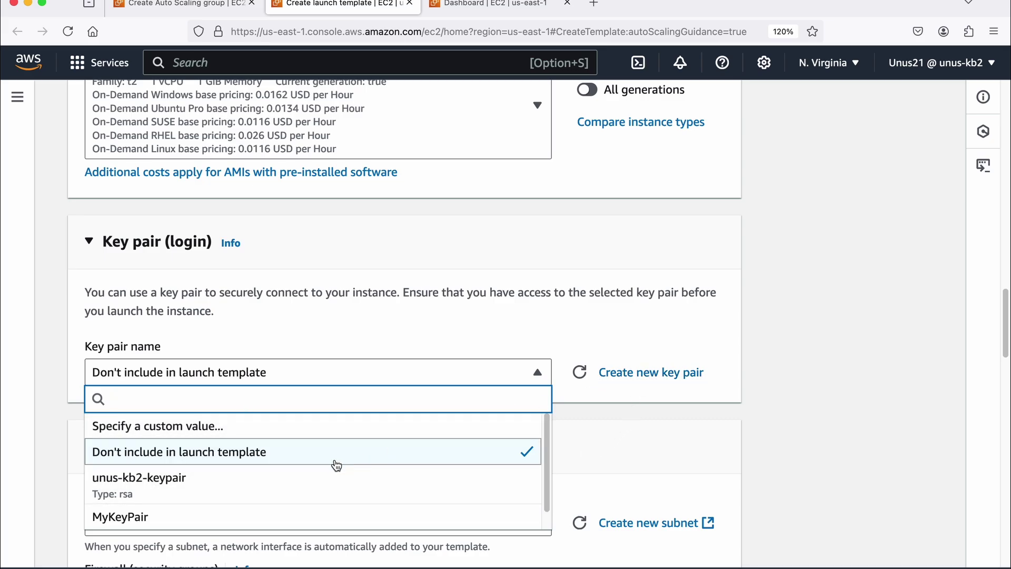
click(190, 496)
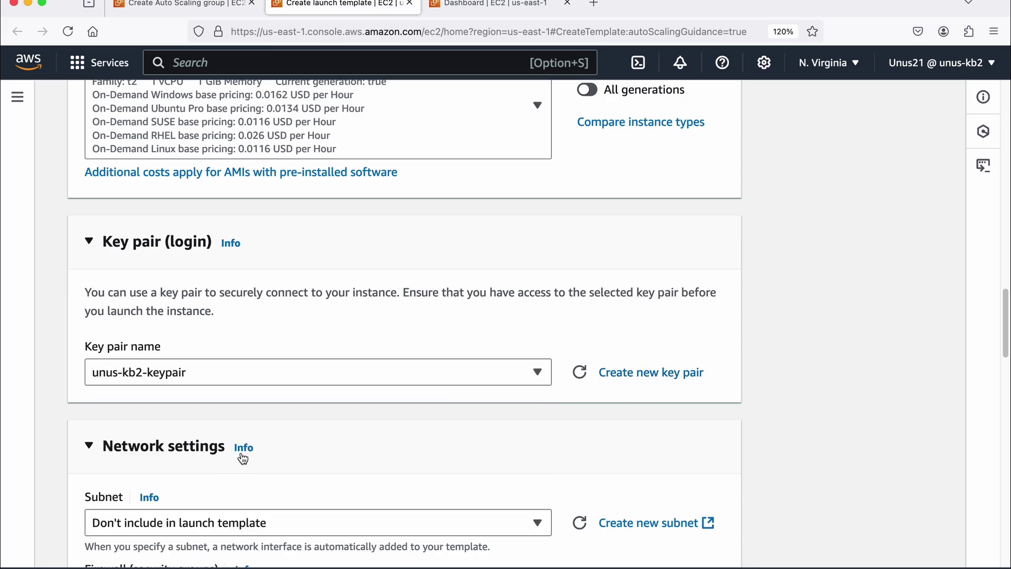
Find the existing security group DevOps-SG by searching for devops and assign it to the launch template
scroll(240, 452, down, 5)
scroll(258, 301, down, 1)
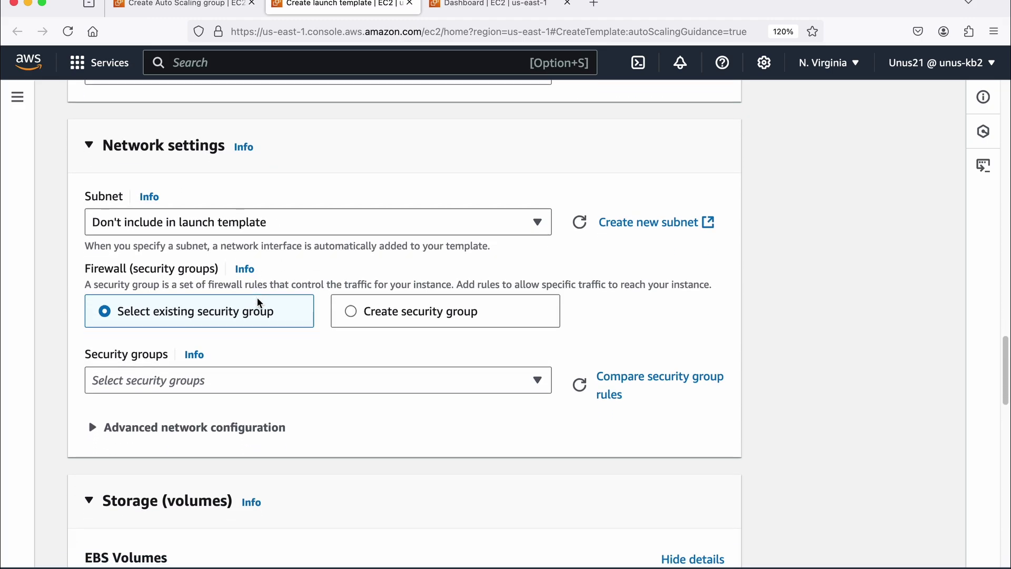
click(200, 365)
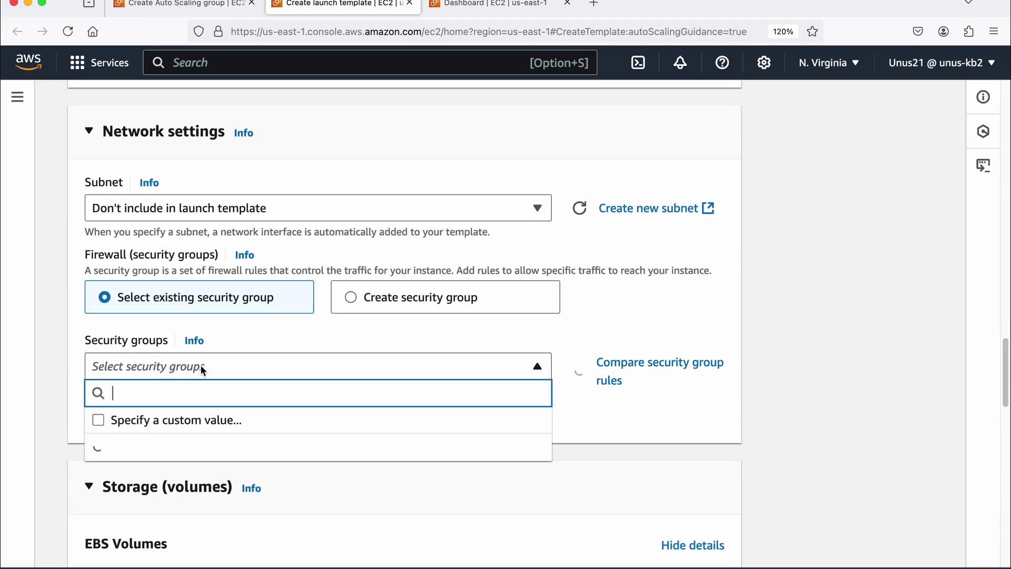
text(dev)
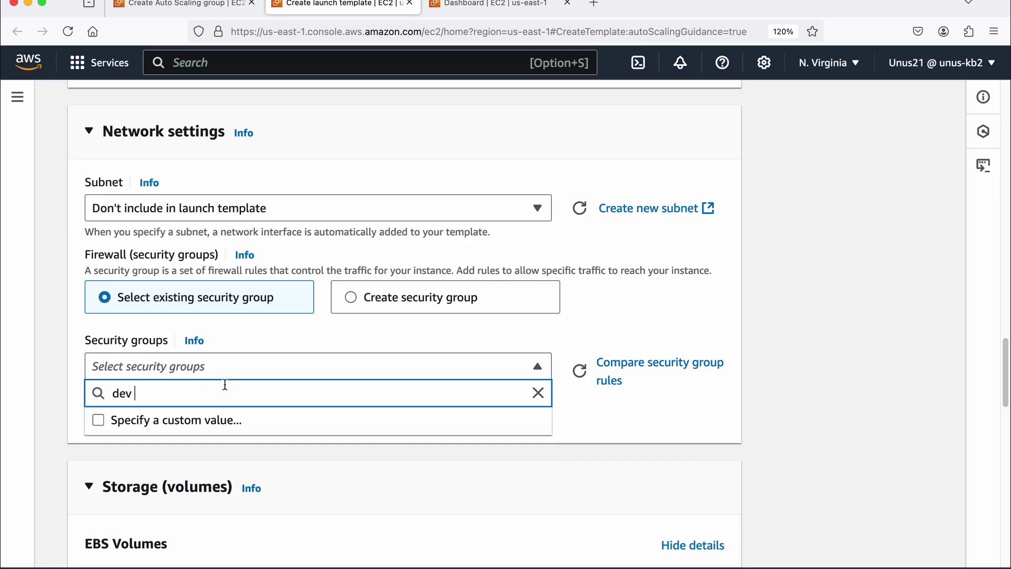
text(ops)
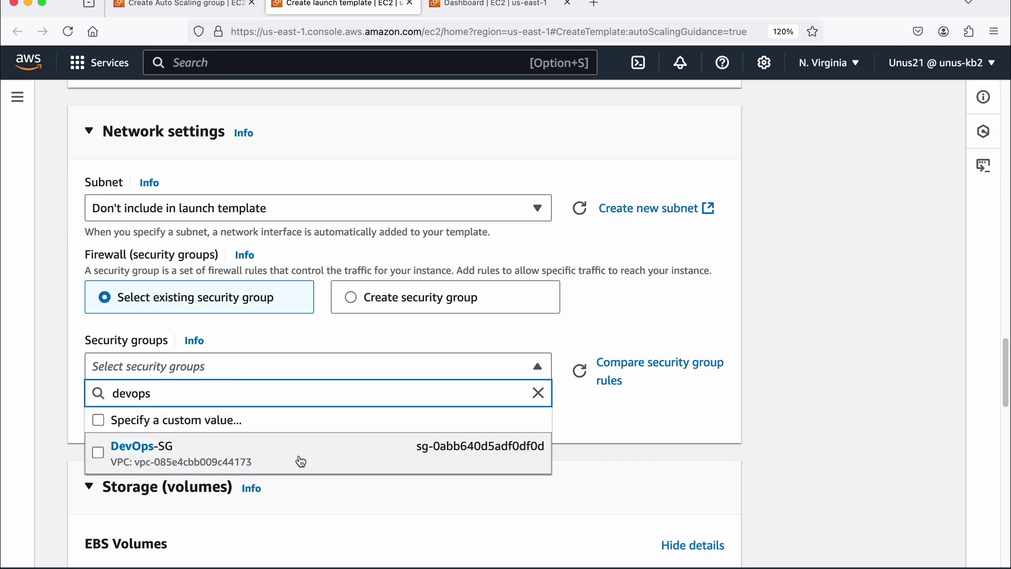
click(275, 462)
Keep the default storage settings and create the launch template
scroll(417, 442, down, 2)
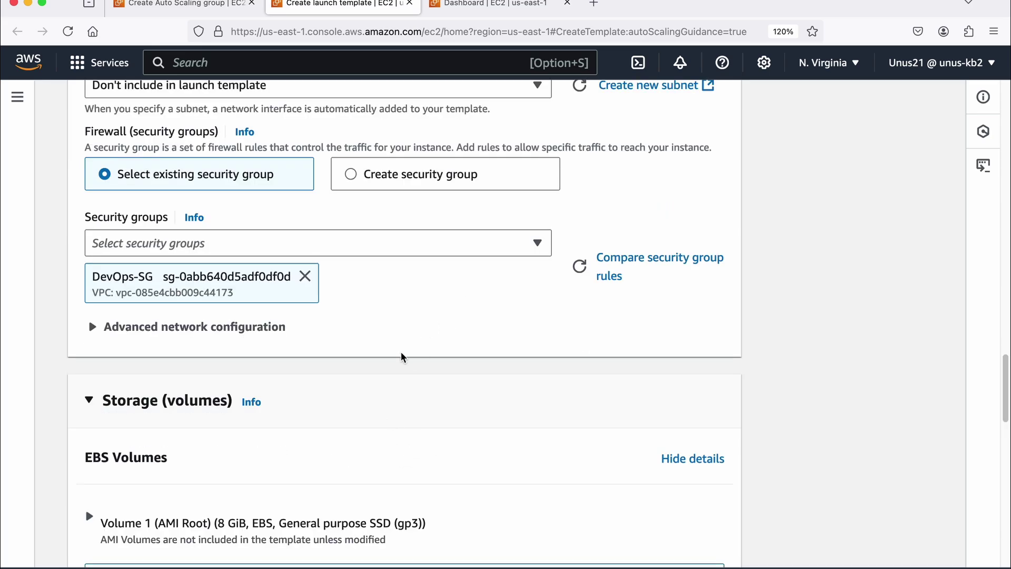
scroll(402, 354, down, 1)
scroll(380, 321, down, 2)
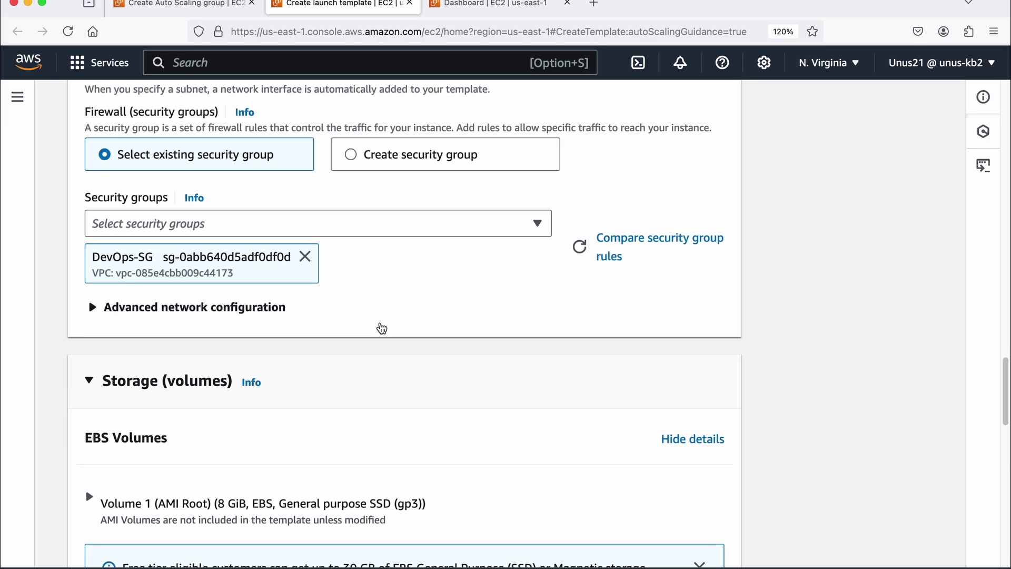
scroll(382, 328, down, 10)
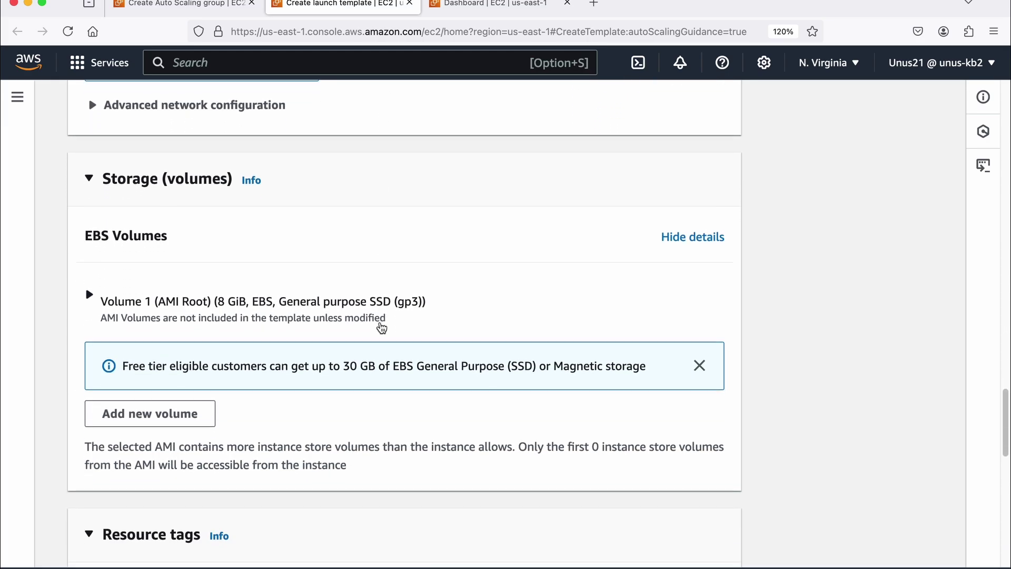
scroll(380, 321, down, 5)
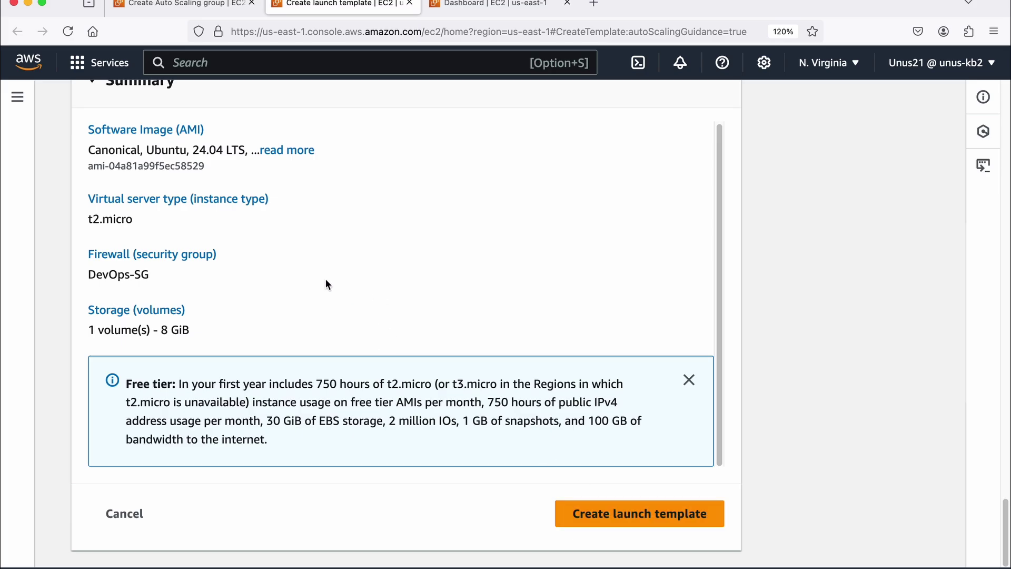
click(631, 514)
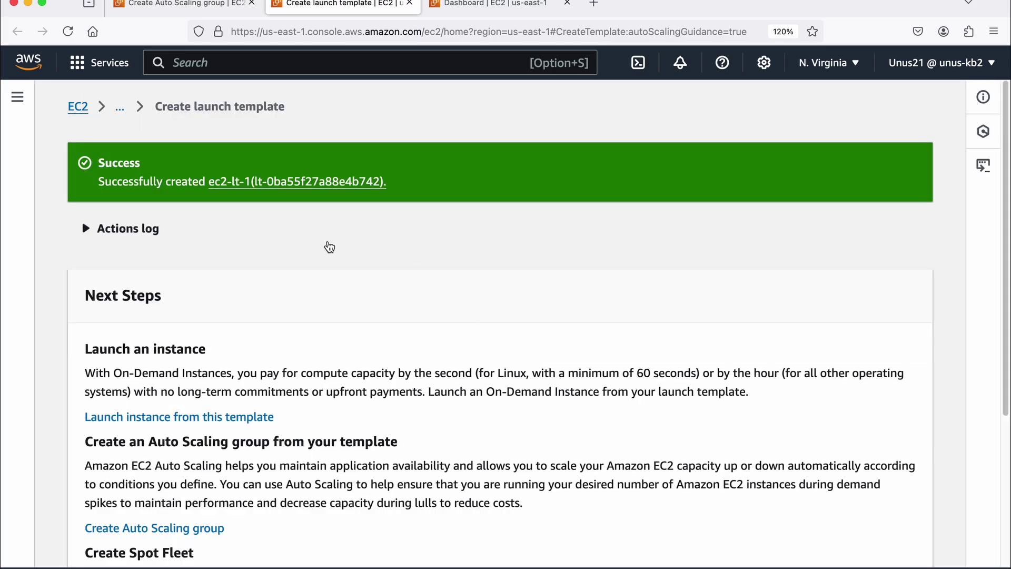
Return to the Auto Scaling group setup, choose ec2-lt-1 as its launch template and continue to the instance launch options
click(196, 6)
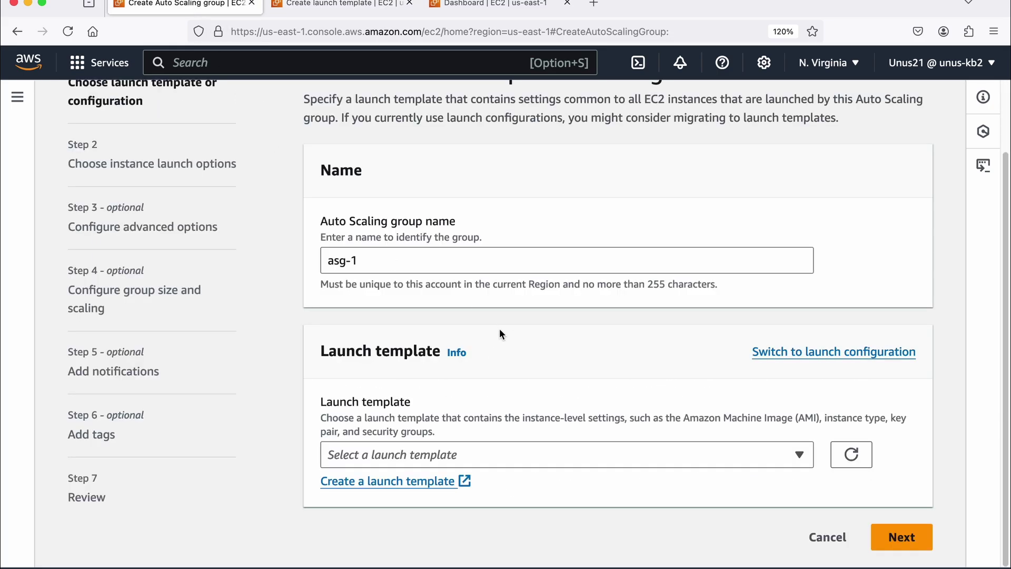
click(851, 454)
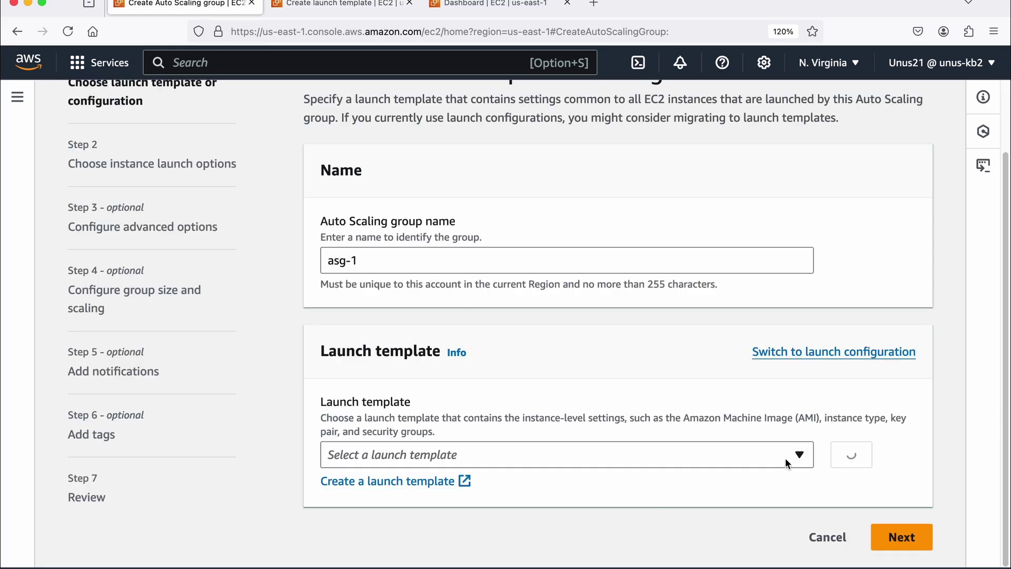
click(804, 454)
click(488, 436)
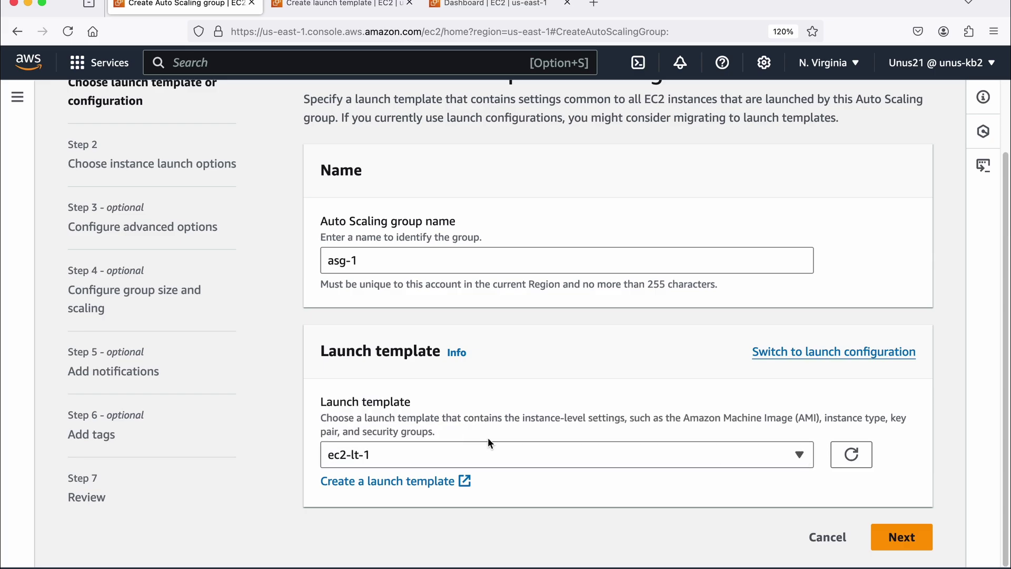
scroll(487, 436, down, 5)
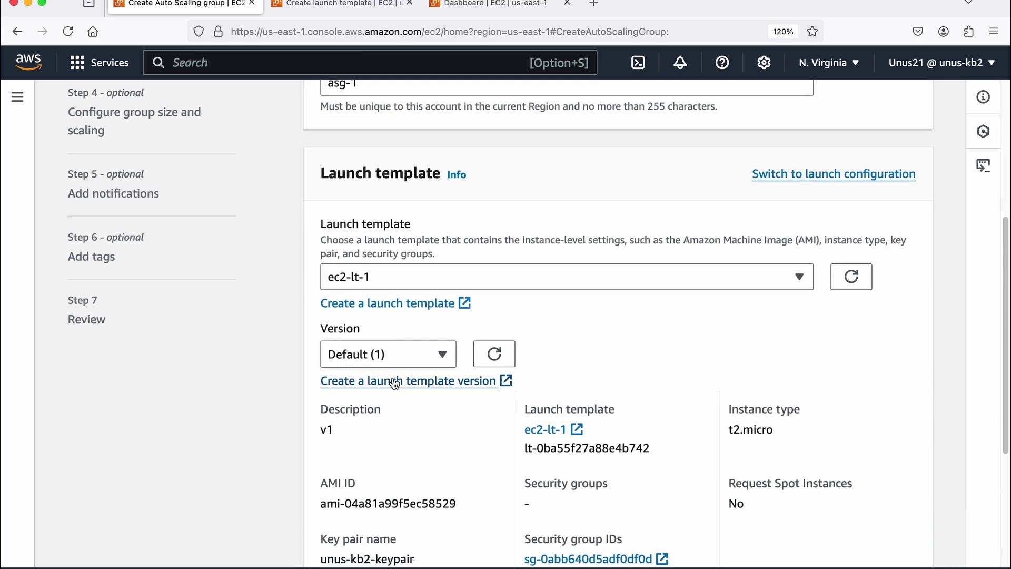
scroll(393, 377, down, 2)
scroll(393, 377, down, 3)
click(900, 534)
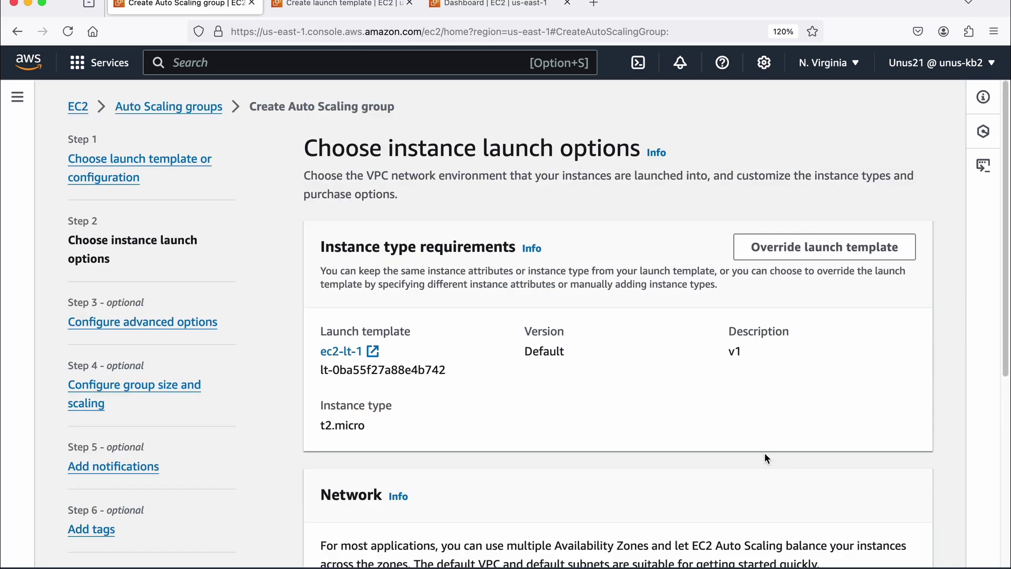
Keep the default VPC, select the us-east-1e and us-east-1f default subnets, and continue to the advanced options
scroll(632, 343, down, 1)
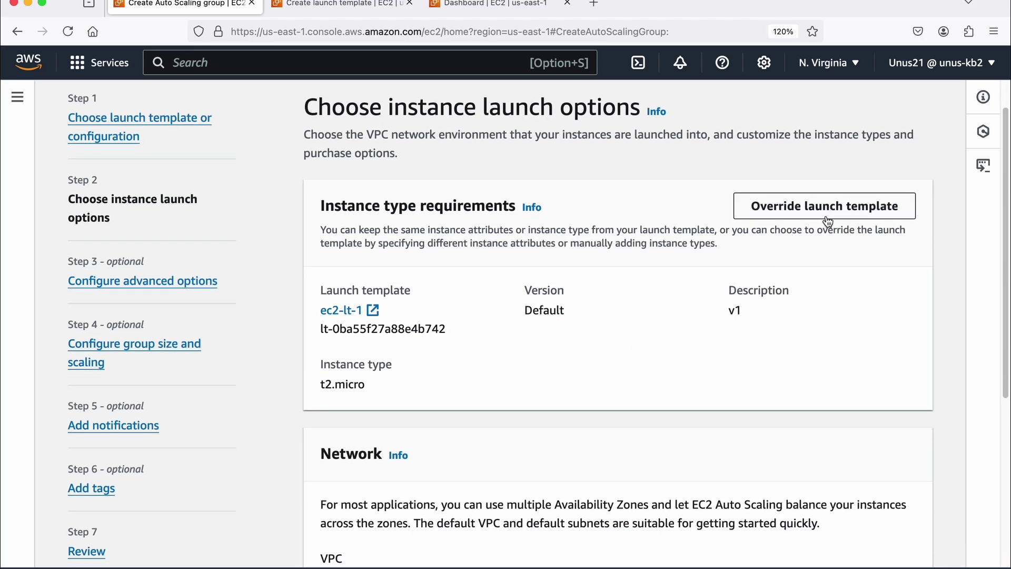
scroll(642, 262, down, 2)
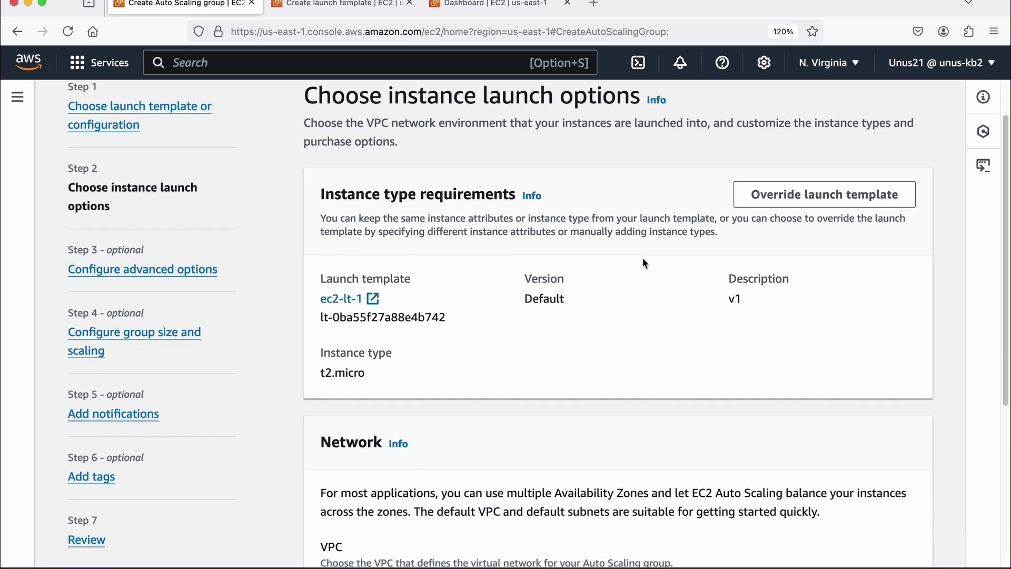
scroll(641, 261, down, 3)
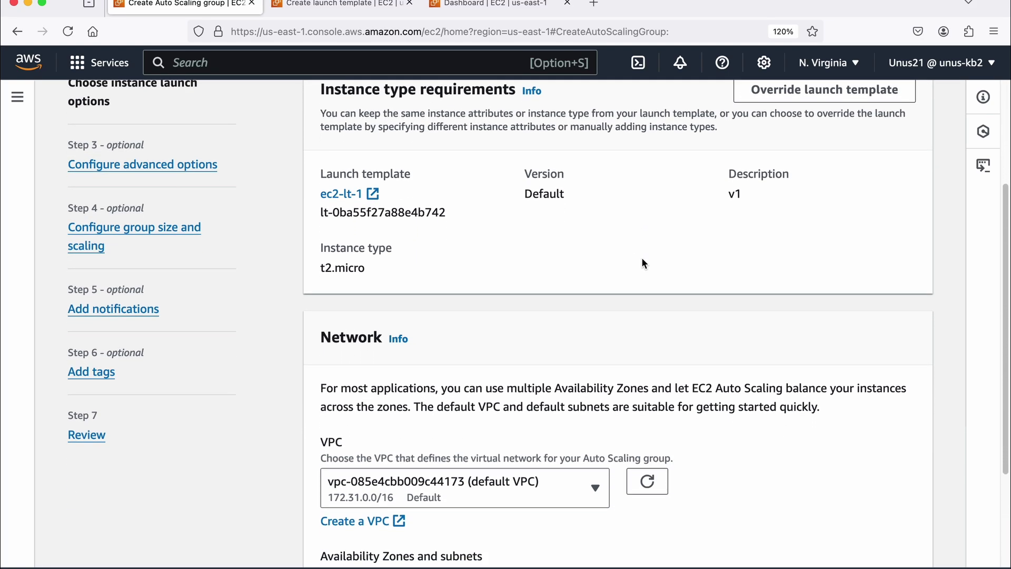
scroll(641, 257, down, 3)
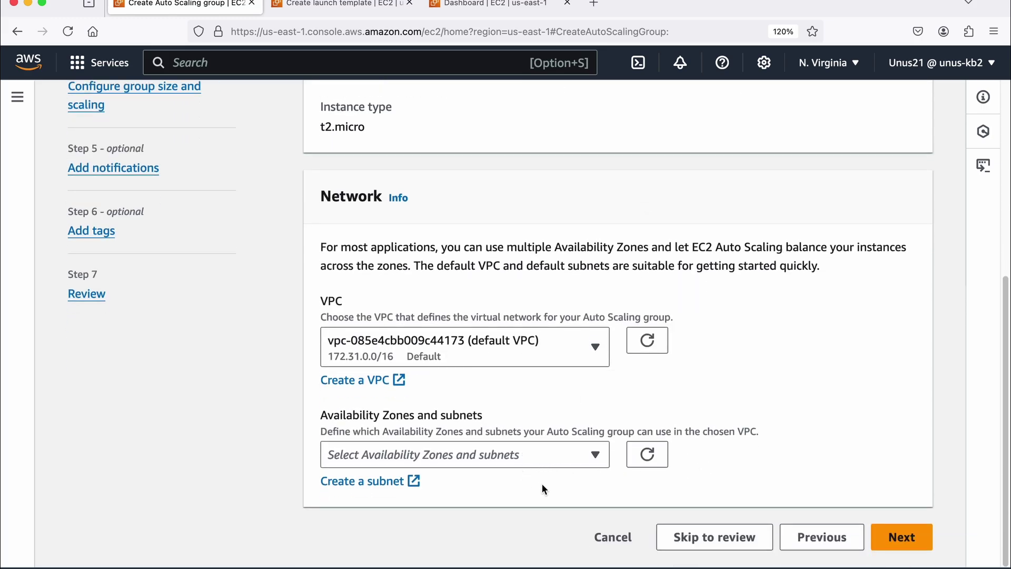
click(598, 457)
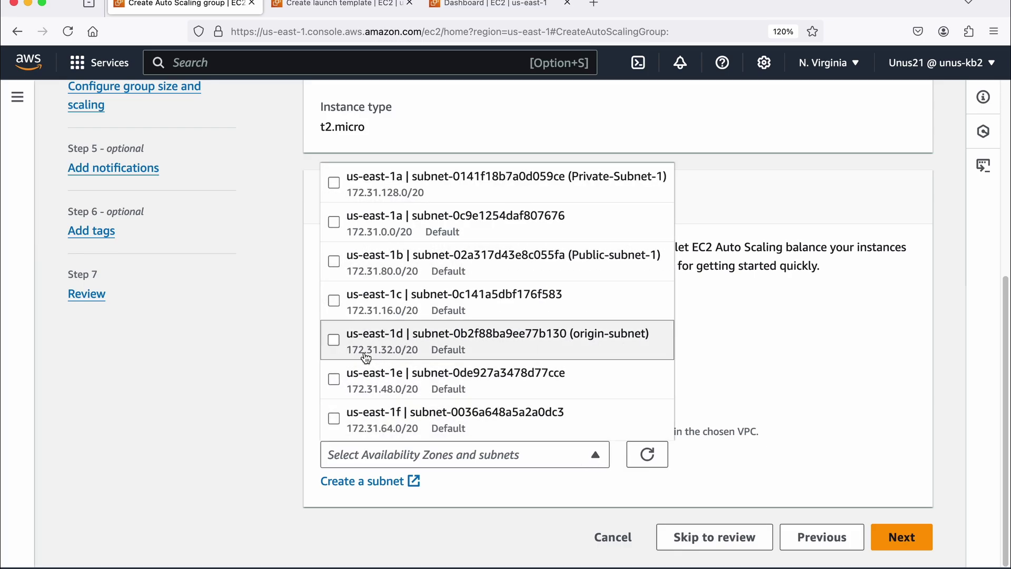
click(333, 379)
click(333, 417)
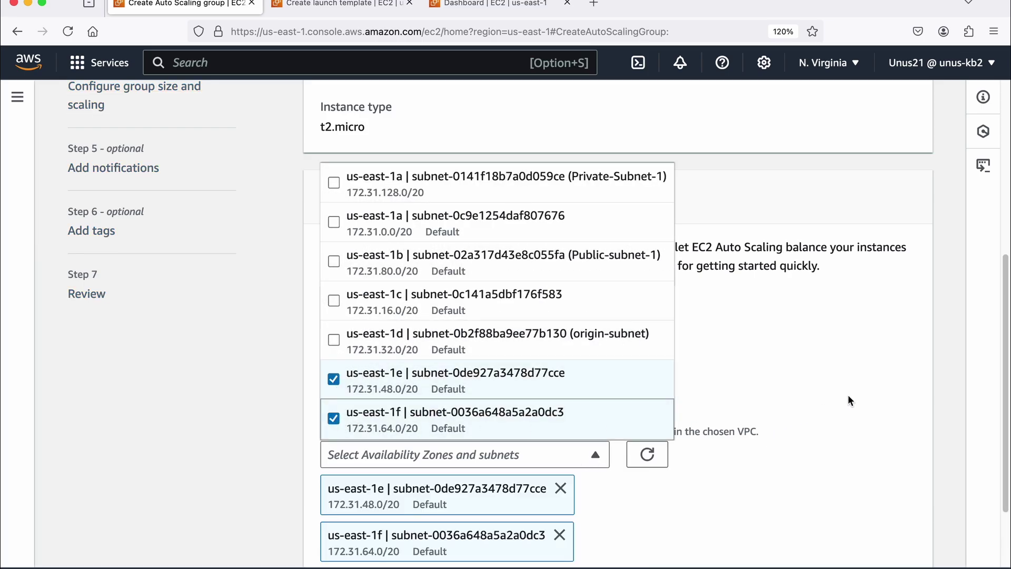
click(841, 403)
click(898, 537)
Keep the default load balancing, VPC Lattice and health check settings and continue to group size and scaling
scroll(600, 410, down, 5)
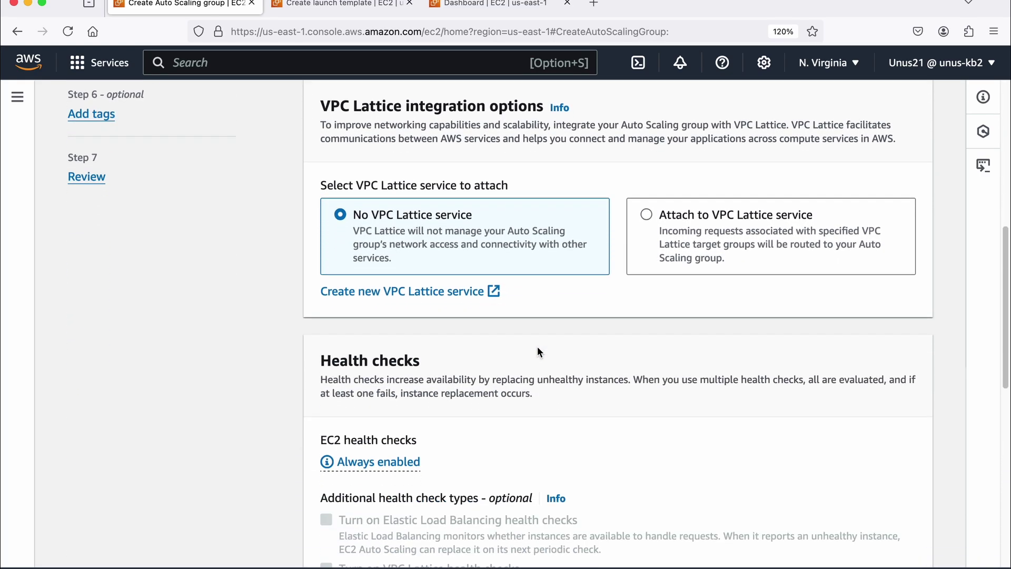
scroll(537, 352, down, 6)
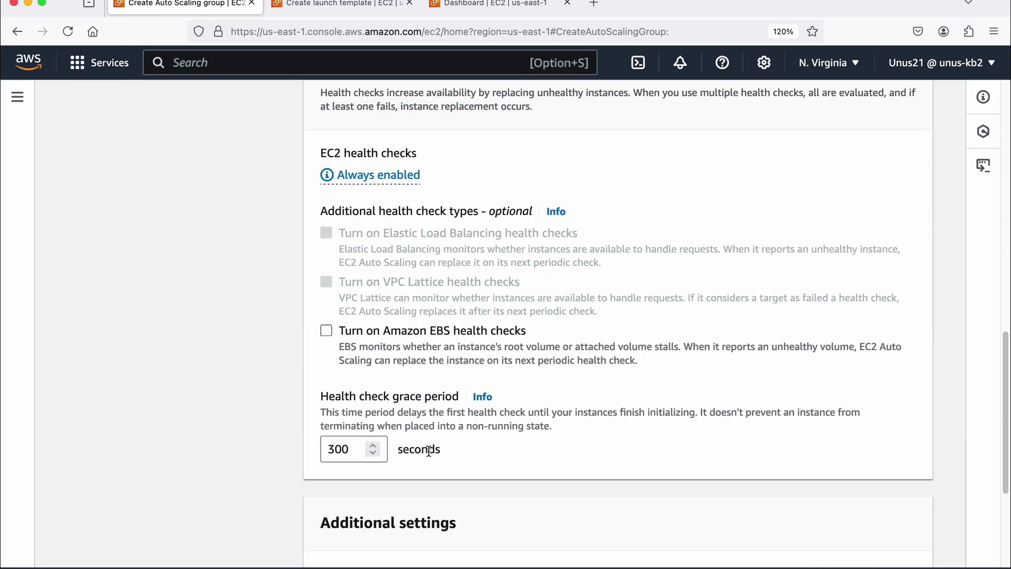
scroll(429, 450, down, 4)
click(898, 534)
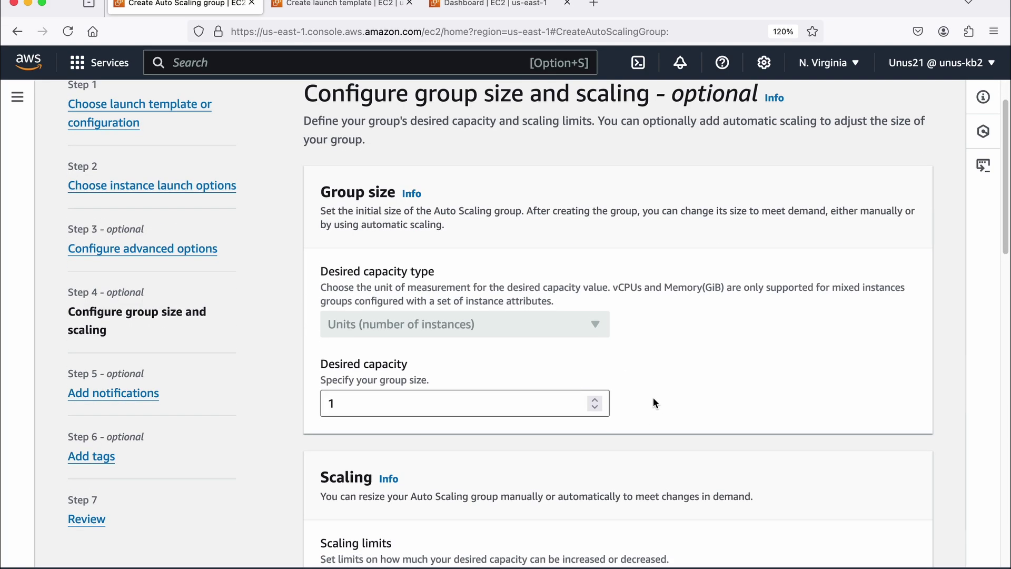
Set the Auto Scaling group's max desired capacity to 2, keeping the desired and minimum capacity at 1
scroll(653, 398, down, 1)
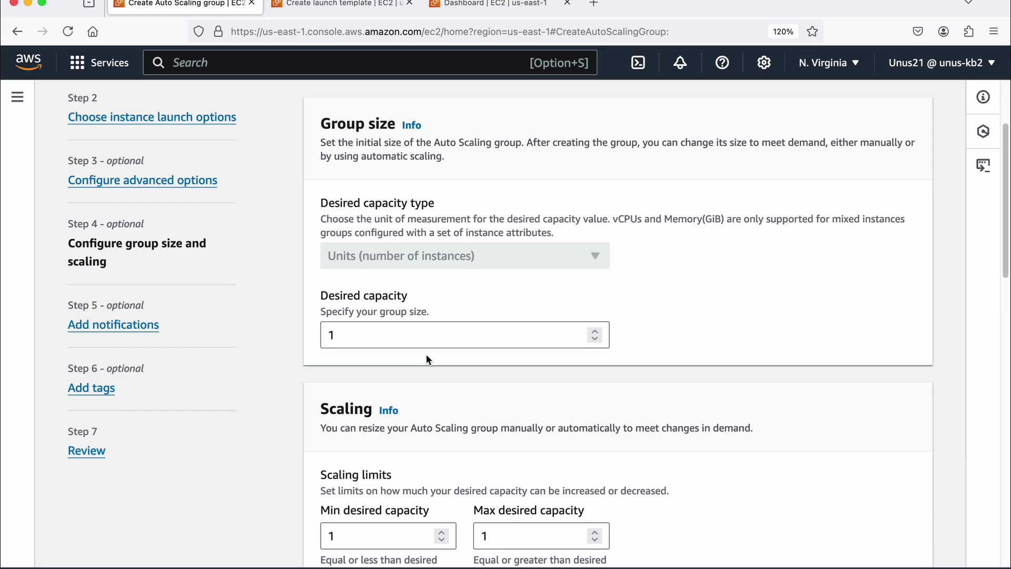
scroll(350, 326, down, 2)
scroll(351, 325, down, 4)
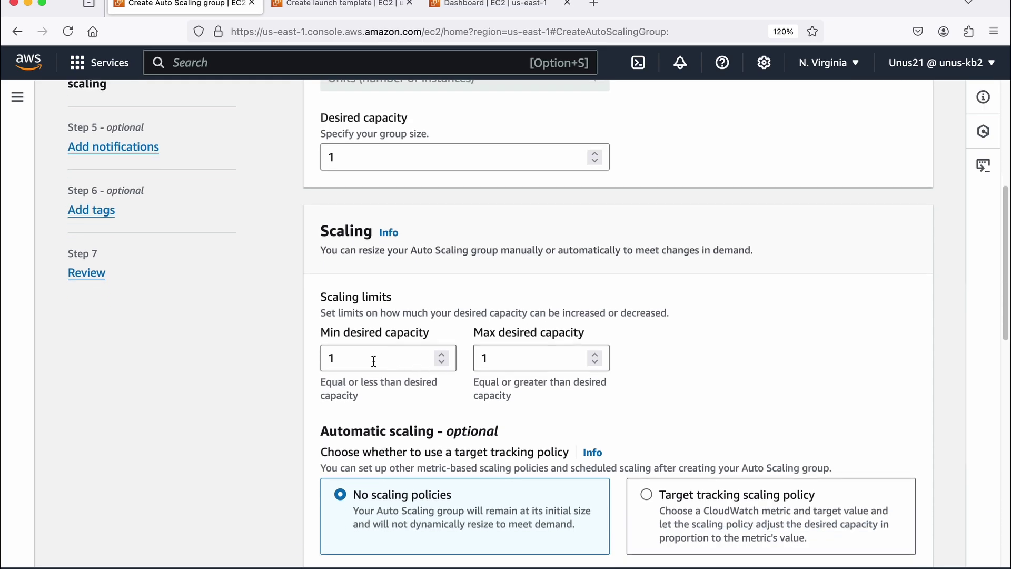
click(595, 354)
scroll(505, 371, down, 2)
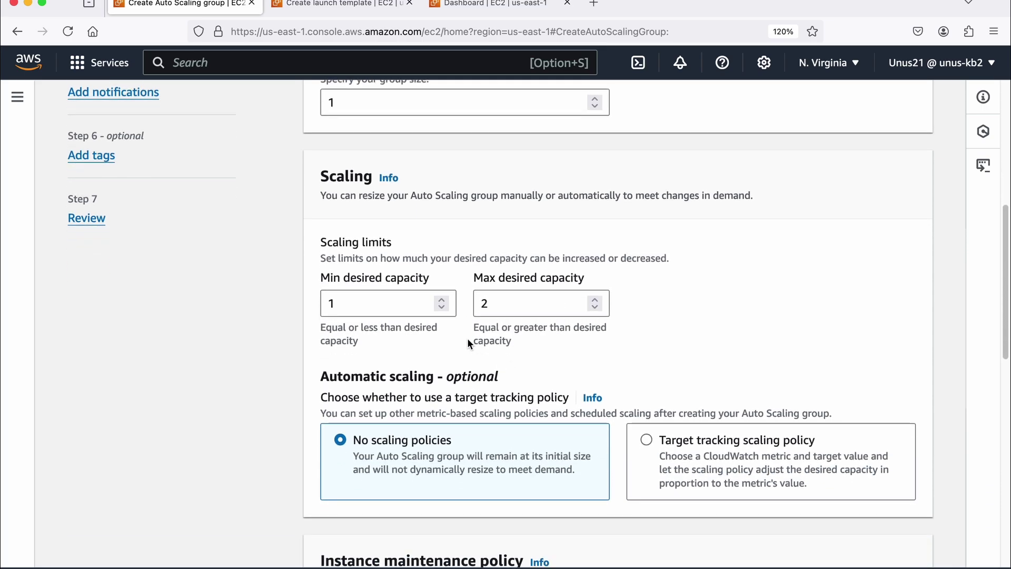
scroll(409, 333, down, 1)
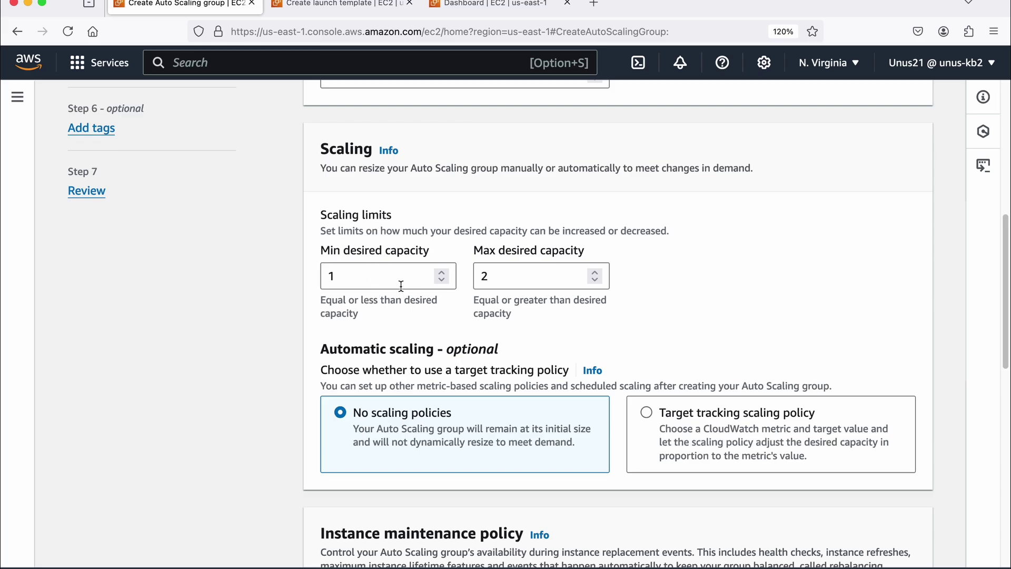
Enable a target tracking scaling policy on average CPU utilization with a target value of 30
scroll(447, 308, down, 3)
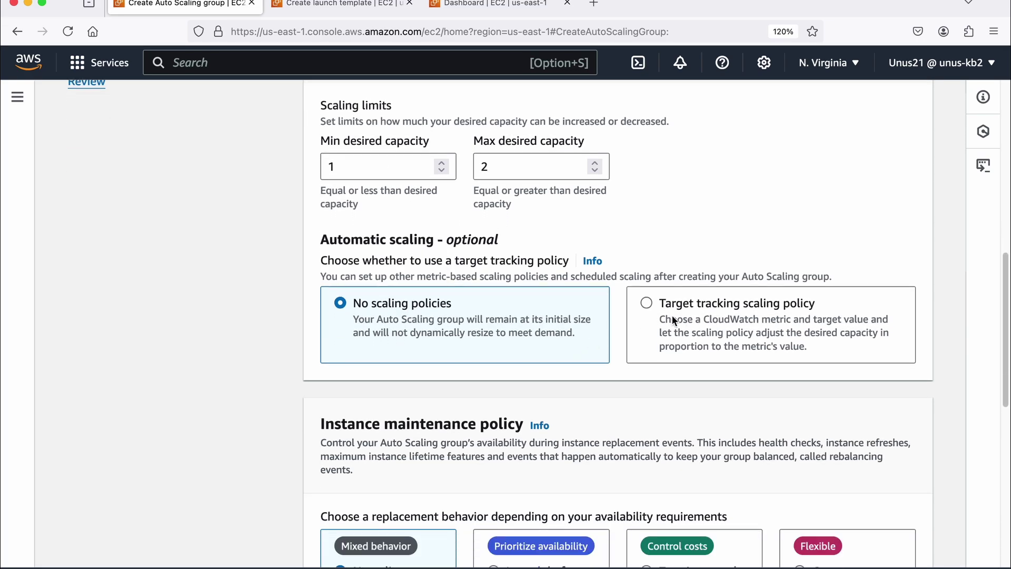
click(647, 303)
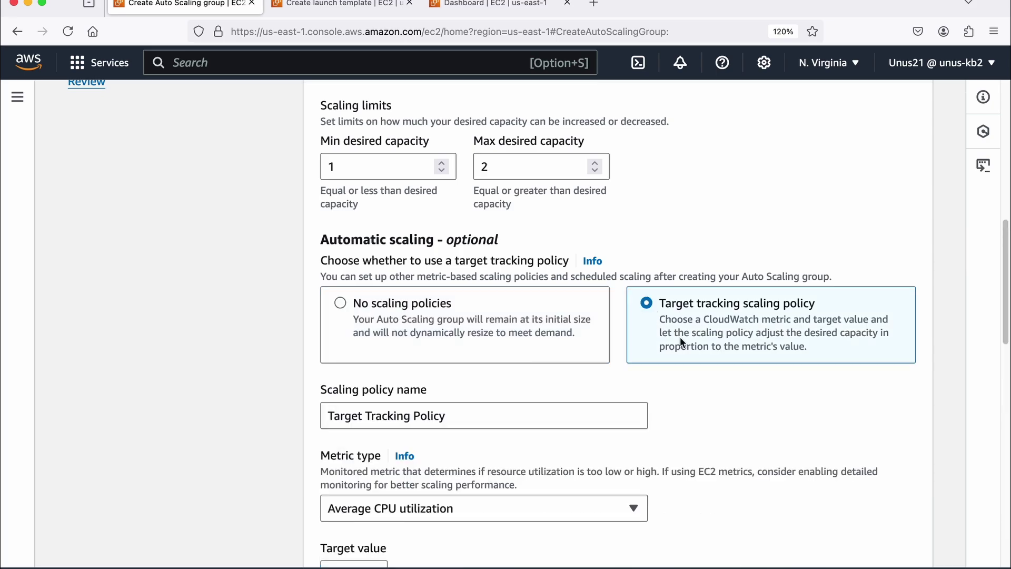
scroll(680, 340, down, 3)
scroll(680, 342, down, 3)
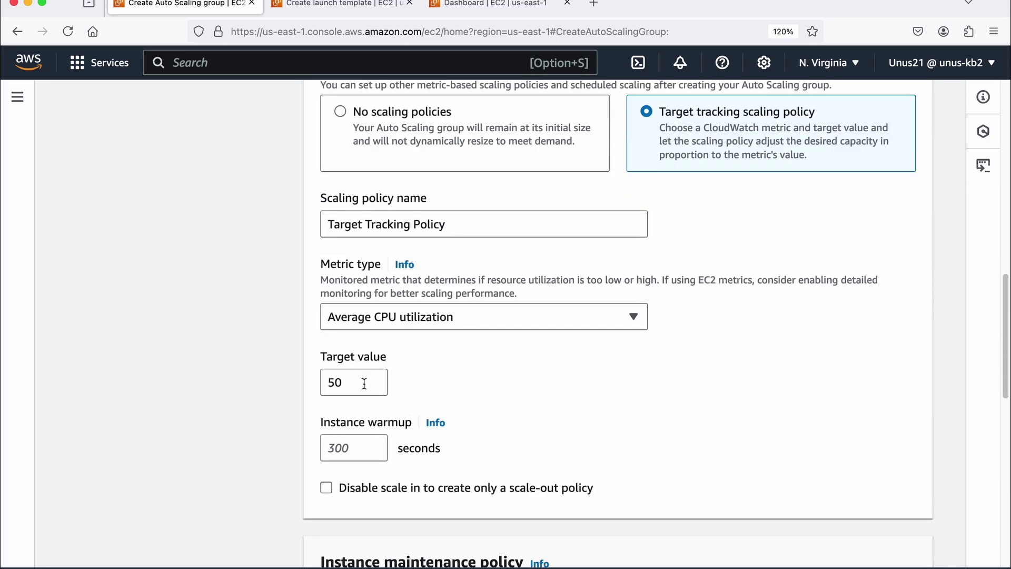
click(338, 383)
key(BackSpace)
text(3)
scroll(443, 352, down, 1)
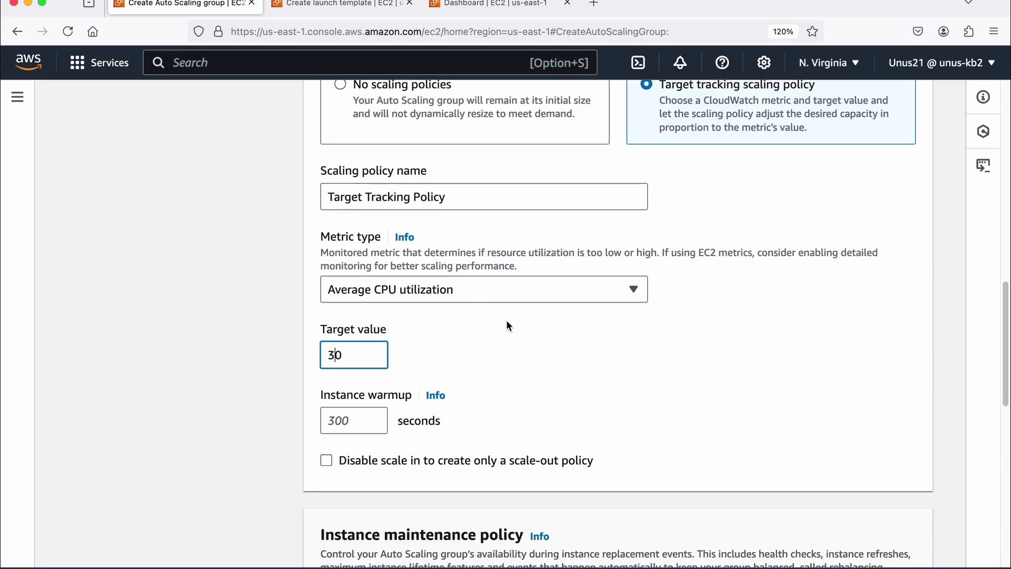
scroll(510, 235, down, 1)
scroll(512, 233, up, 2)
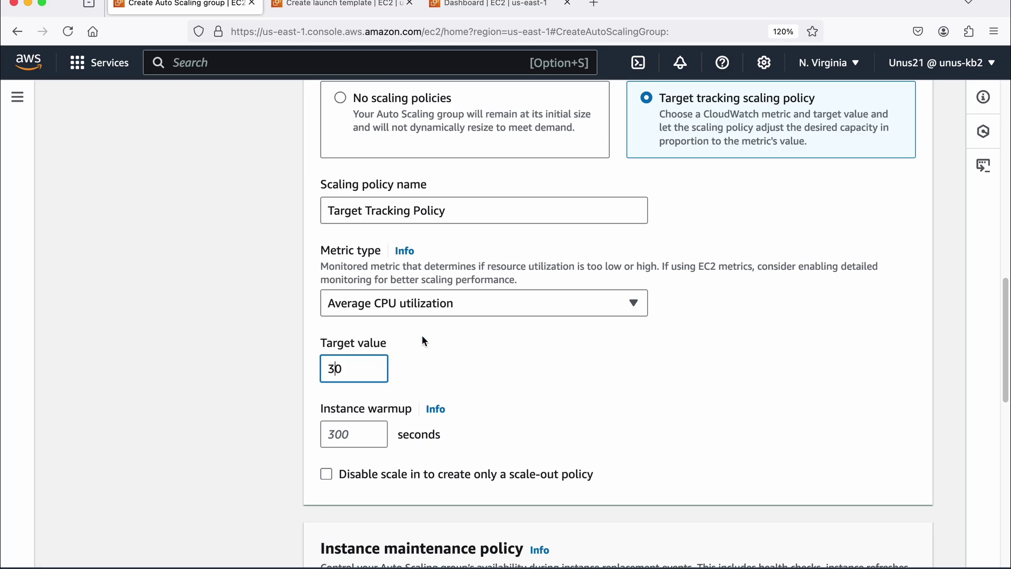
scroll(421, 335, down, 1)
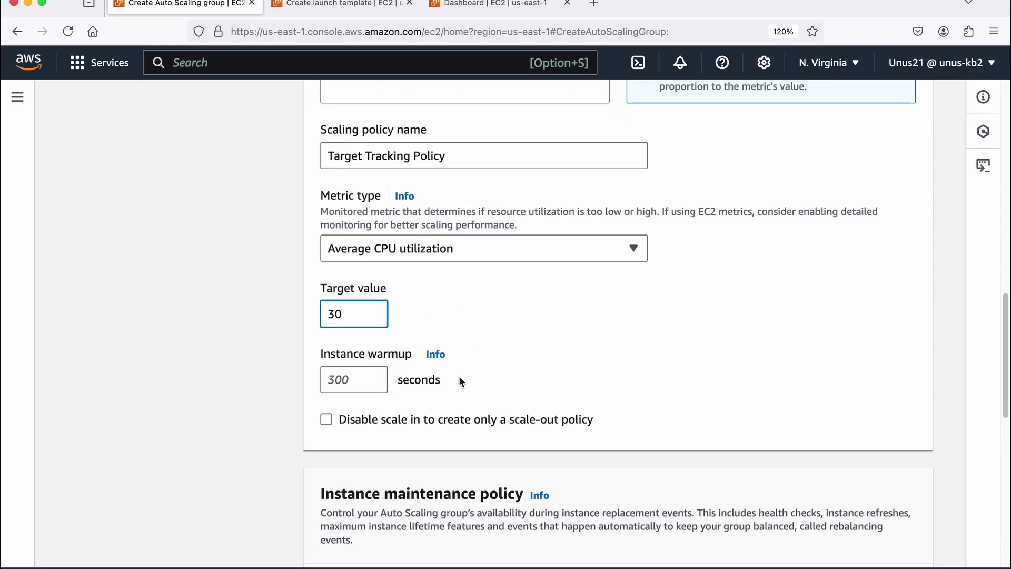
Keep No policy for instance maintenance, leave scale-in protection off, and continue to the notifications
scroll(459, 375, down, 3)
scroll(458, 376, down, 7)
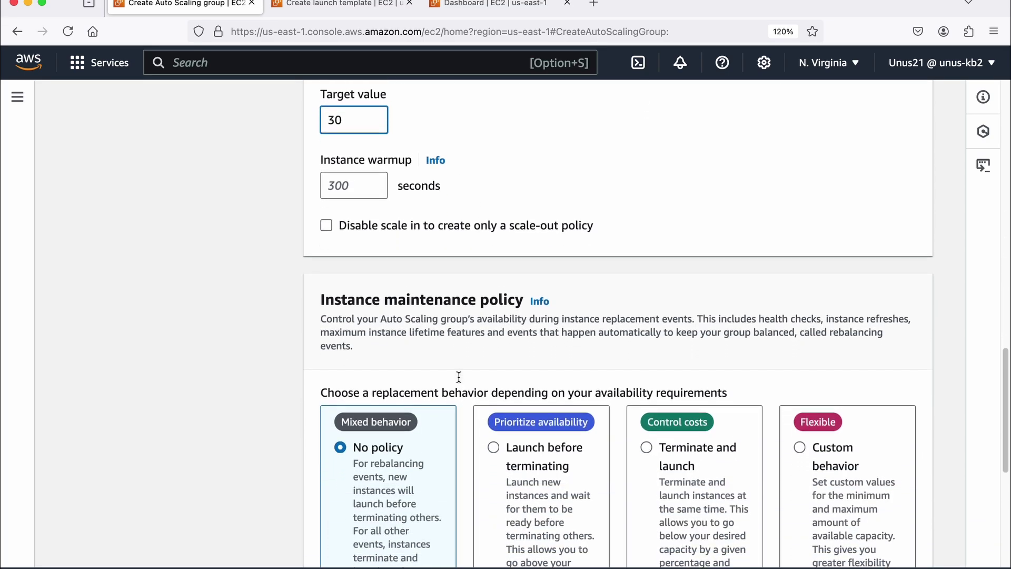
scroll(458, 375, down, 4)
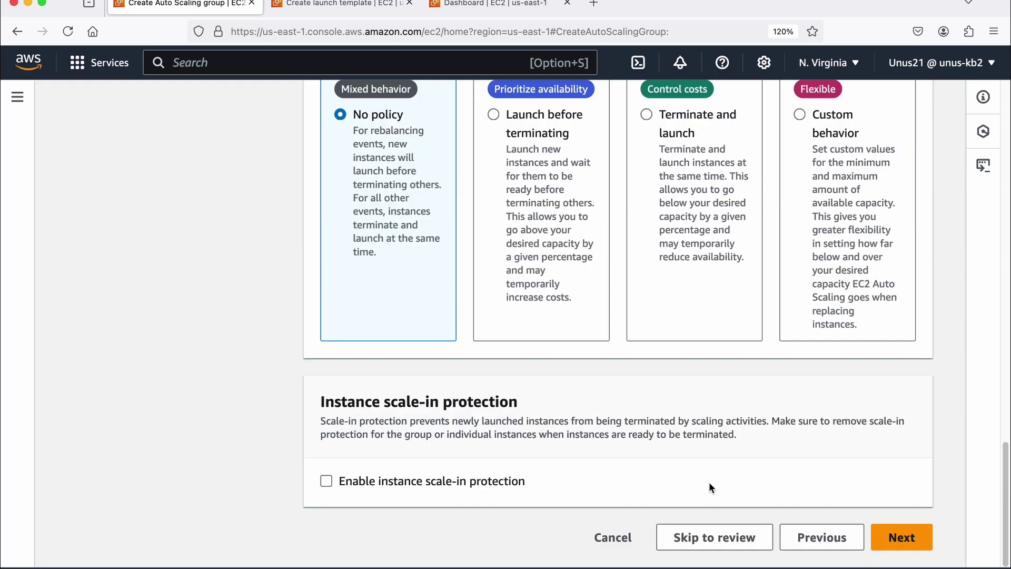
click(901, 535)
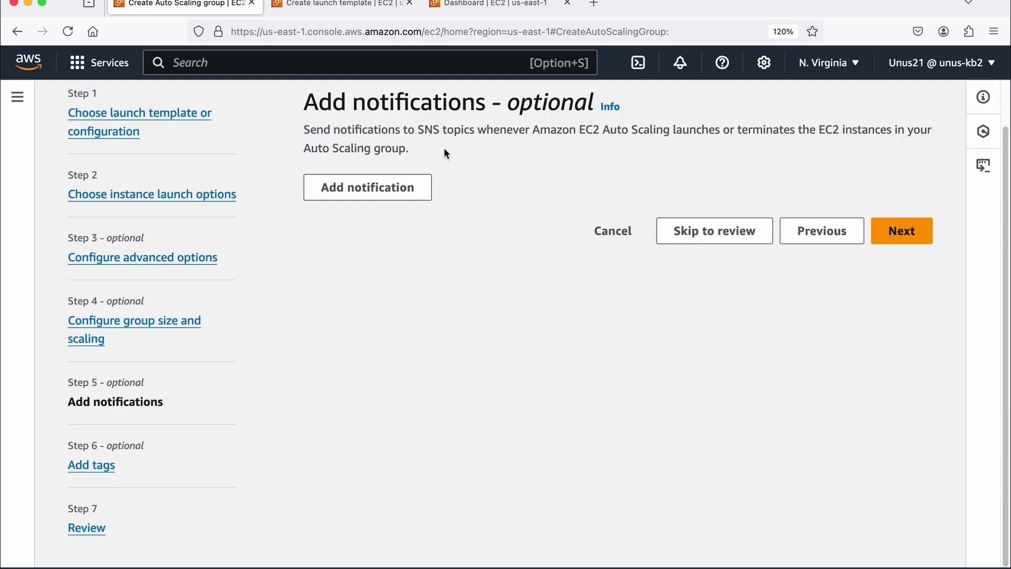
Skip the notifications and tags, go through the review and create the Auto Scaling group
click(905, 232)
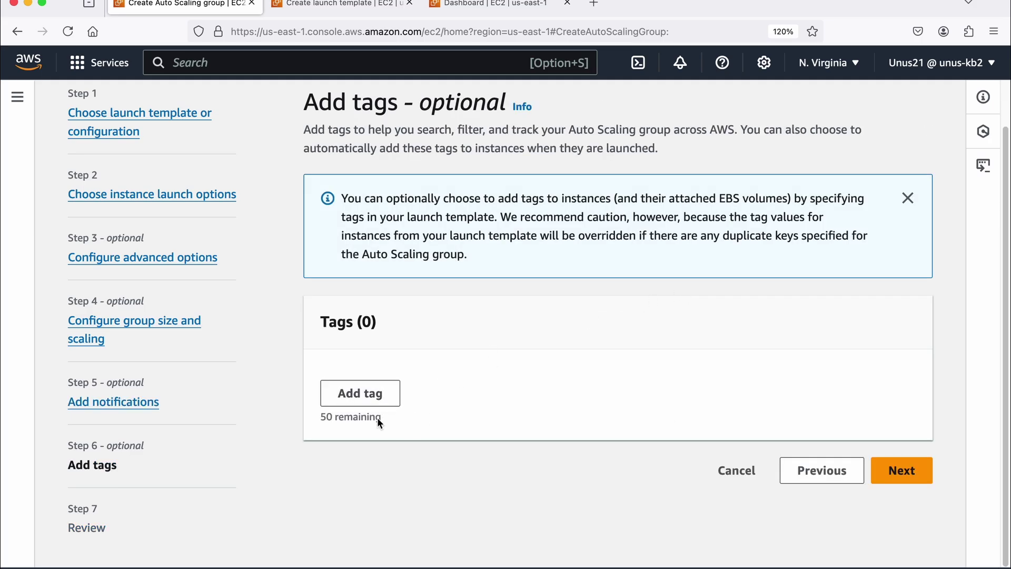
click(899, 470)
scroll(605, 327, down, 20)
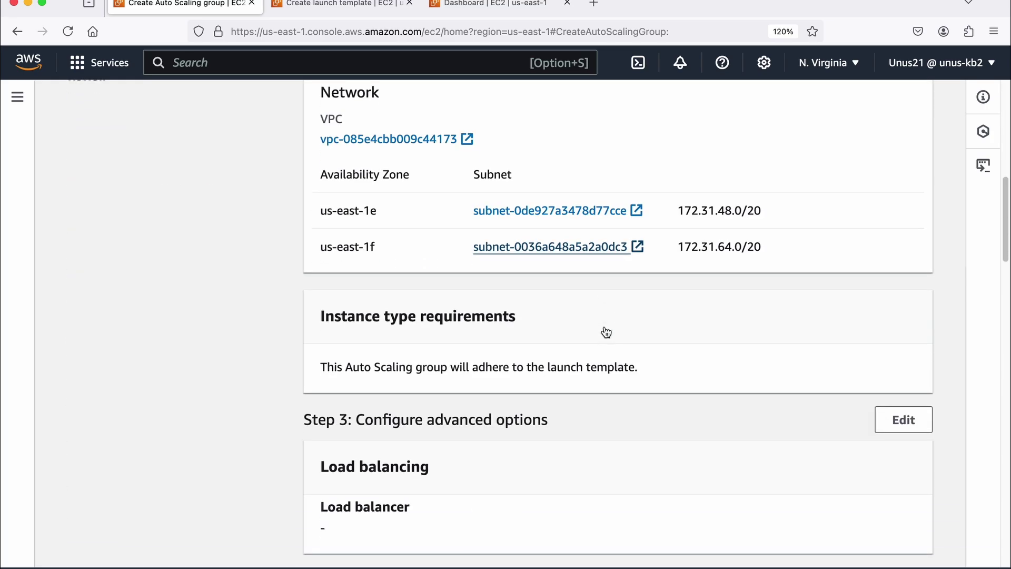
scroll(605, 331, down, 15)
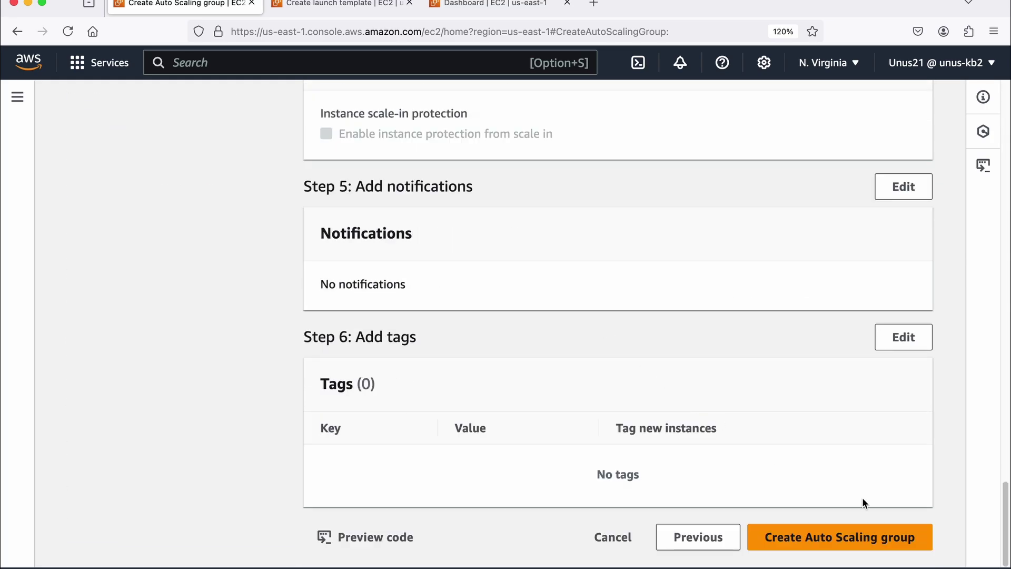
click(844, 536)
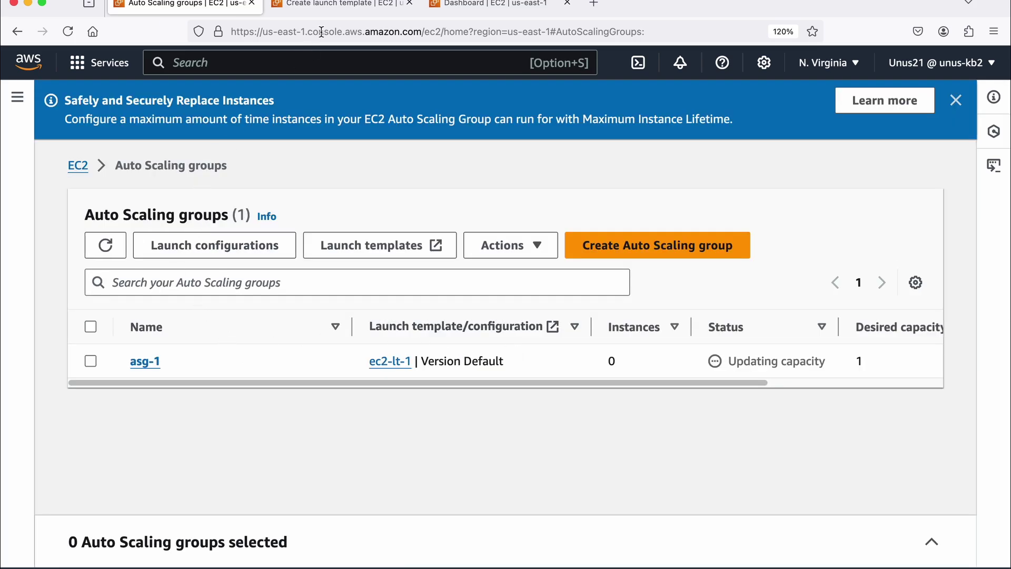
List the running EC2 instances from the EC2 dashboard and name the newly launched instance ec2-1
click(364, 5)
click(76, 107)
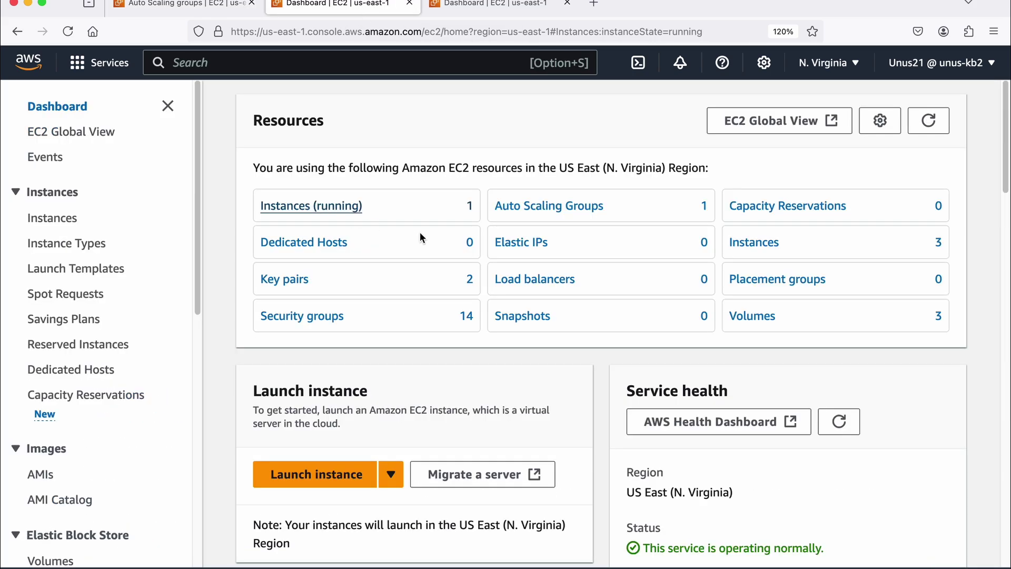
click(409, 228)
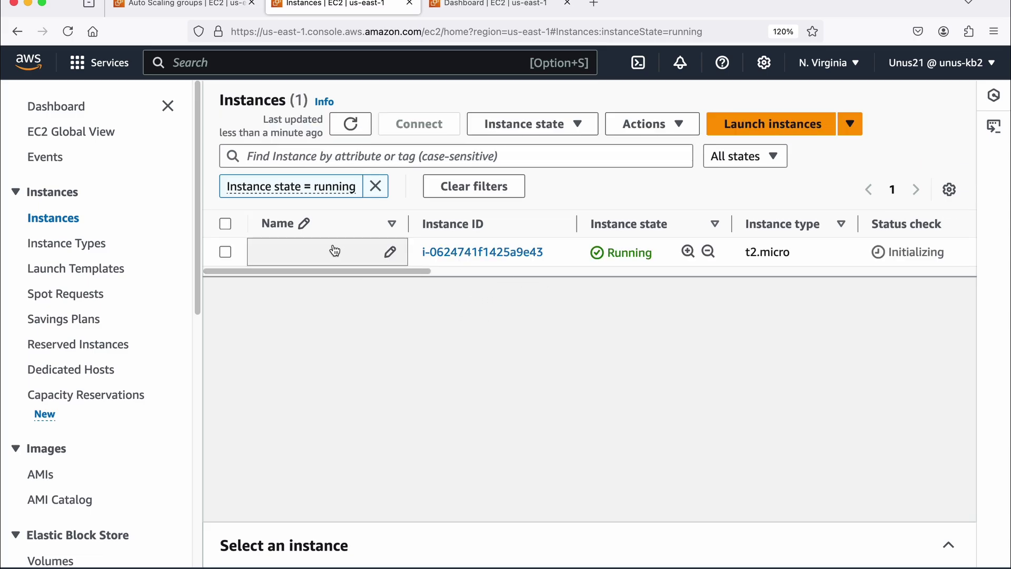
click(390, 251)
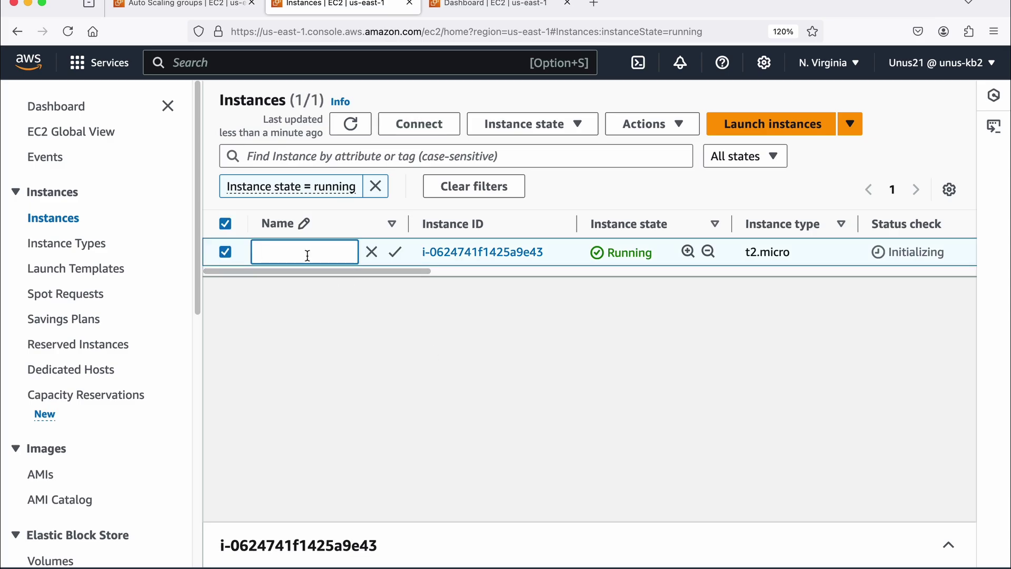
text(ec2-1)
key(Return)
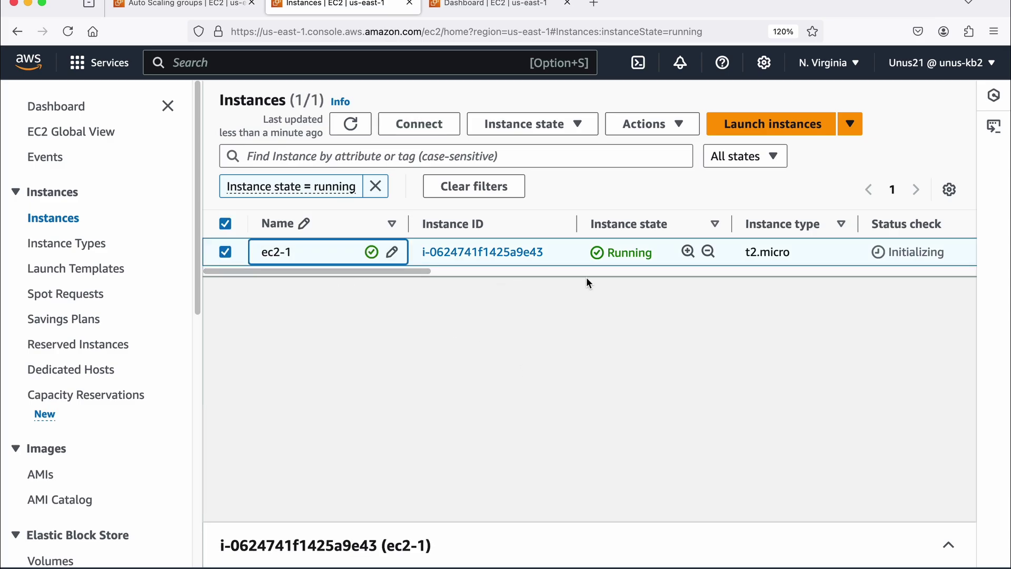
Open the connection options of instance ec2-1 and copy its example SSH command
click(482, 253)
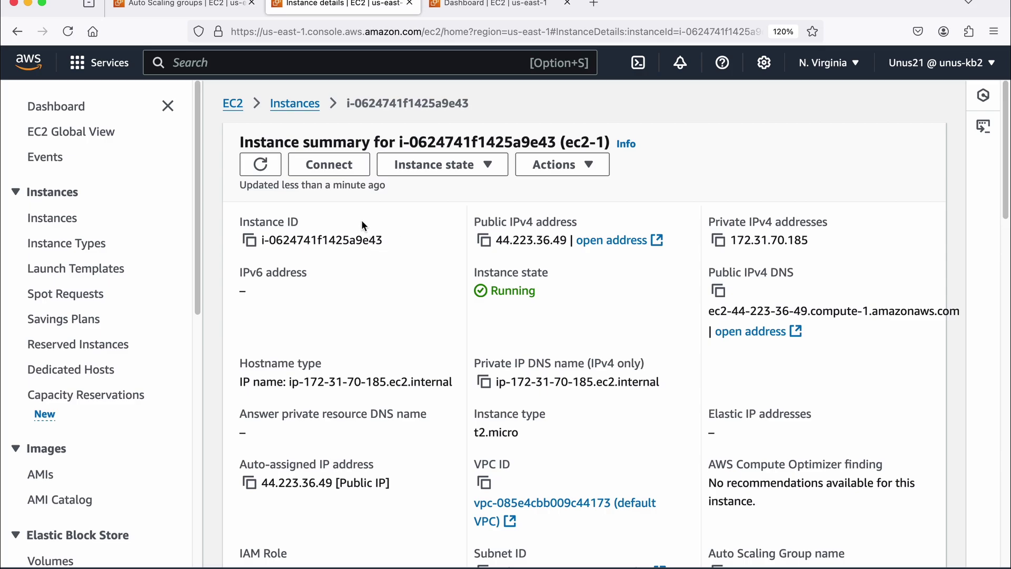
click(331, 165)
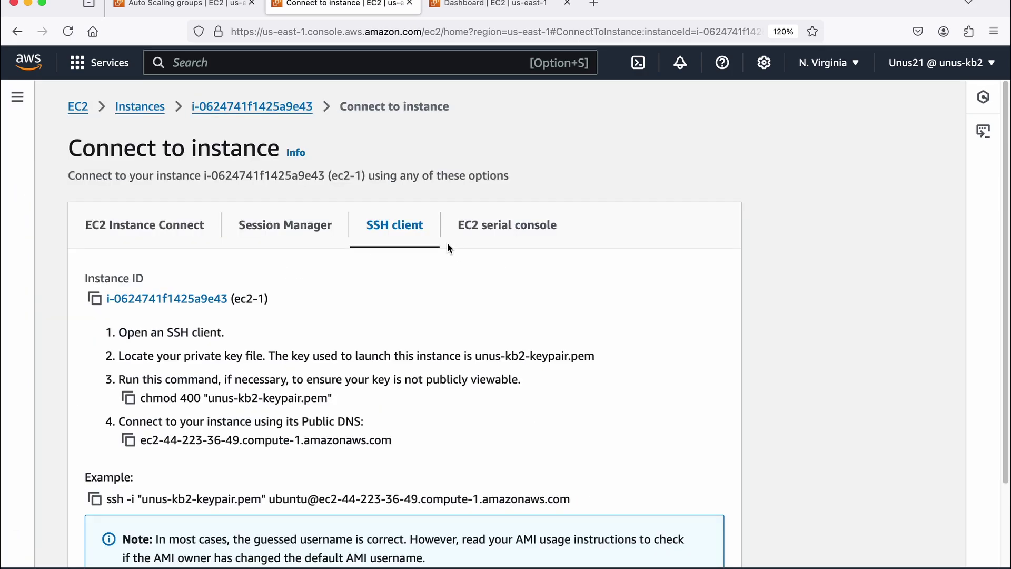
scroll(448, 247, down, 3)
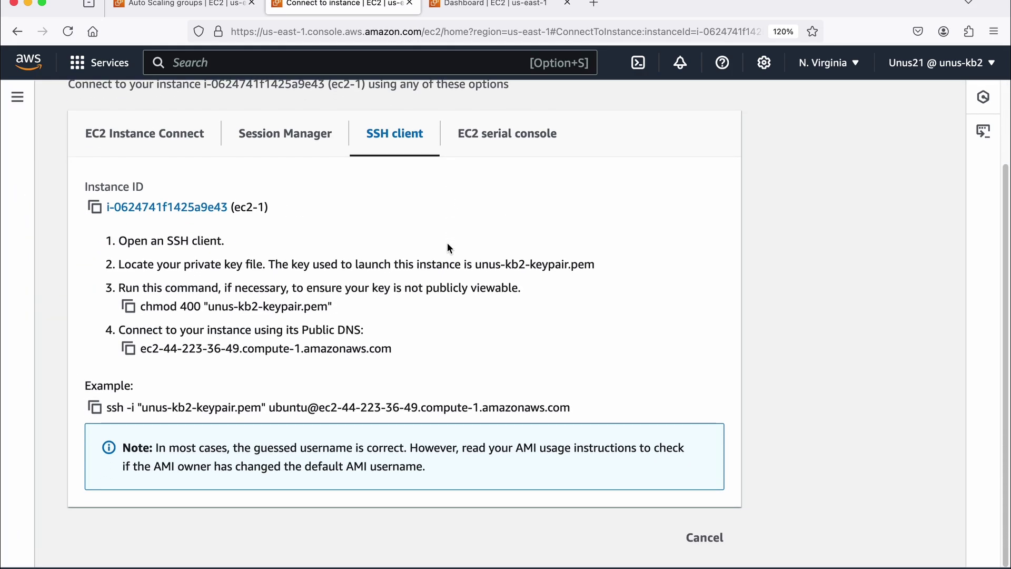
click(95, 407)
Switch to the terminal, run the copied SSH command to log in to ec2-1, and accept the host key with yes
key(super+Tab)
right_click(287, 240)
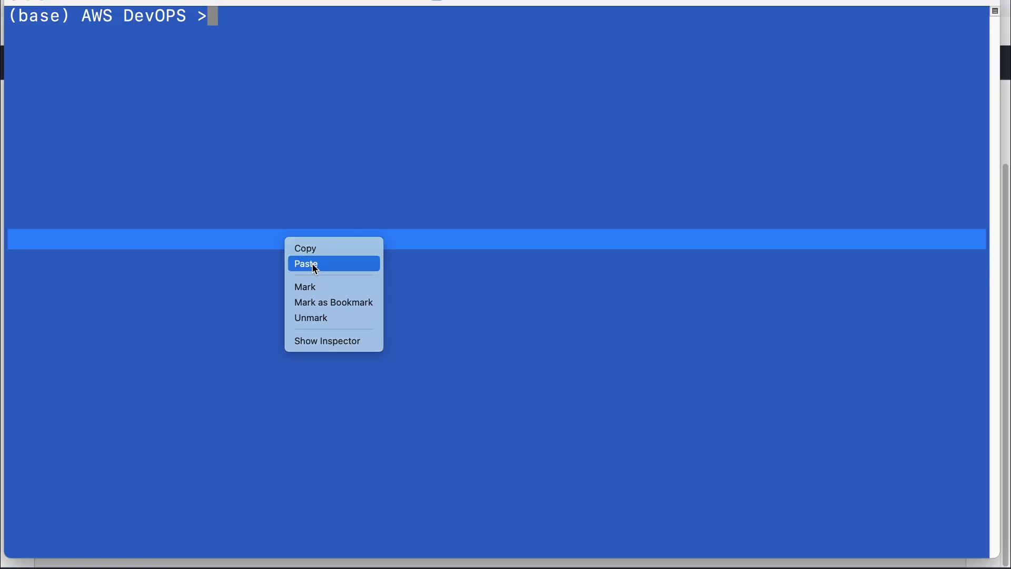
click(314, 264)
key(Return)
text(yes)
key(Return)
key(Return)
key(Return)
Update the package lists with sudo apt update -y and install the load tool with sudo apt install stress -y
text(sudo apt update -y)
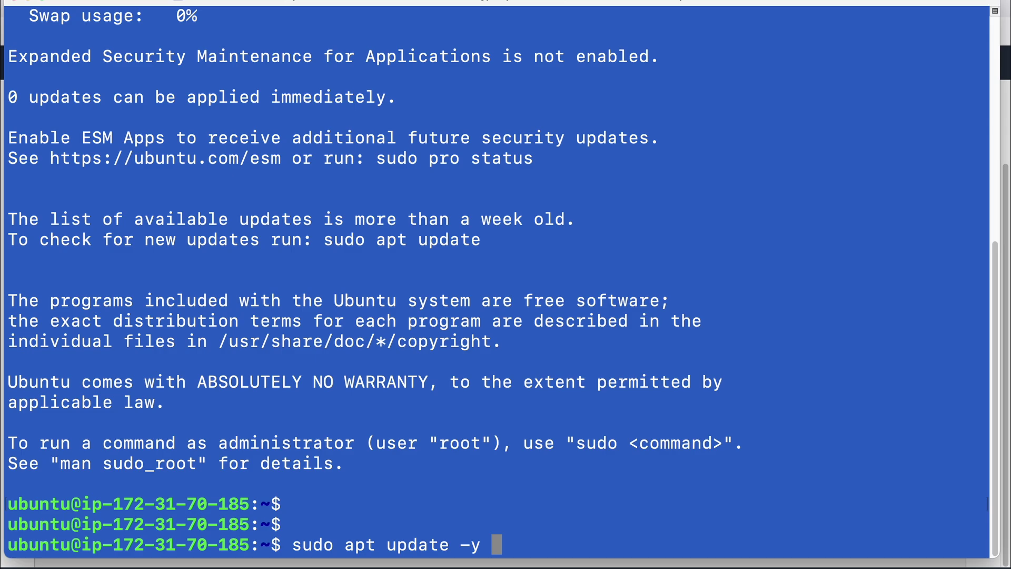
key(Return)
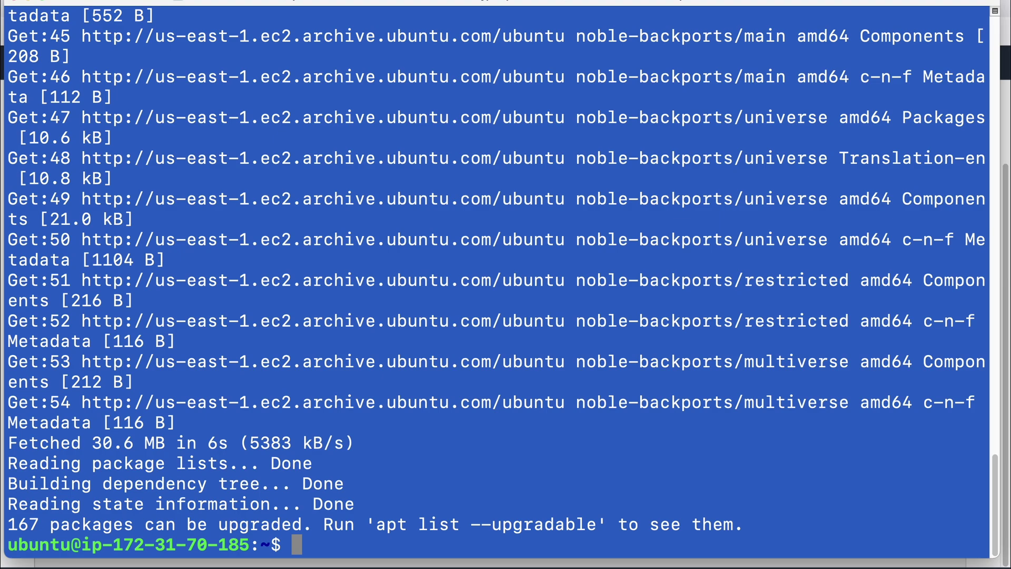
text(sudo ap)
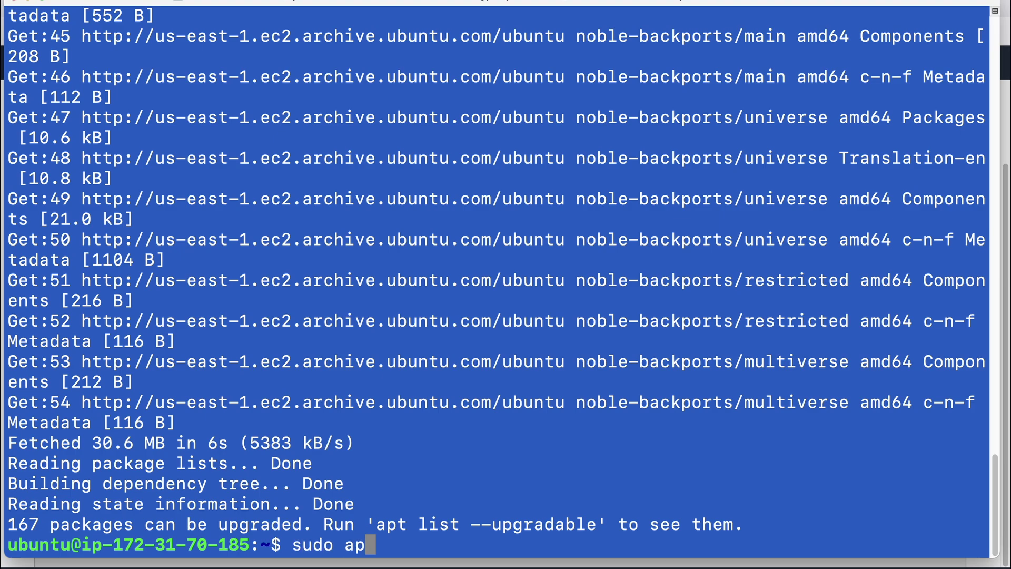
text(t install )
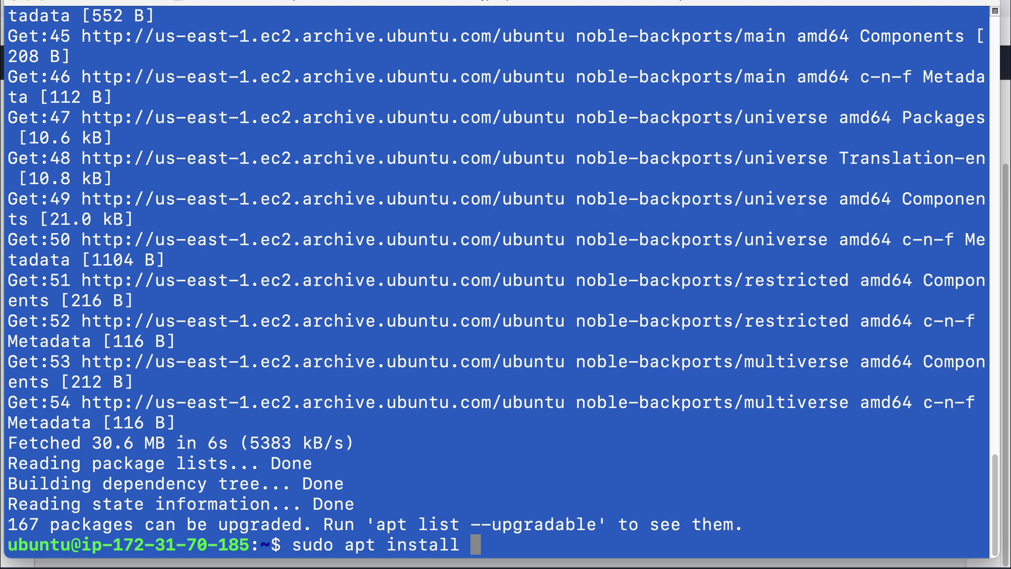
text(stress -y)
key(Return)
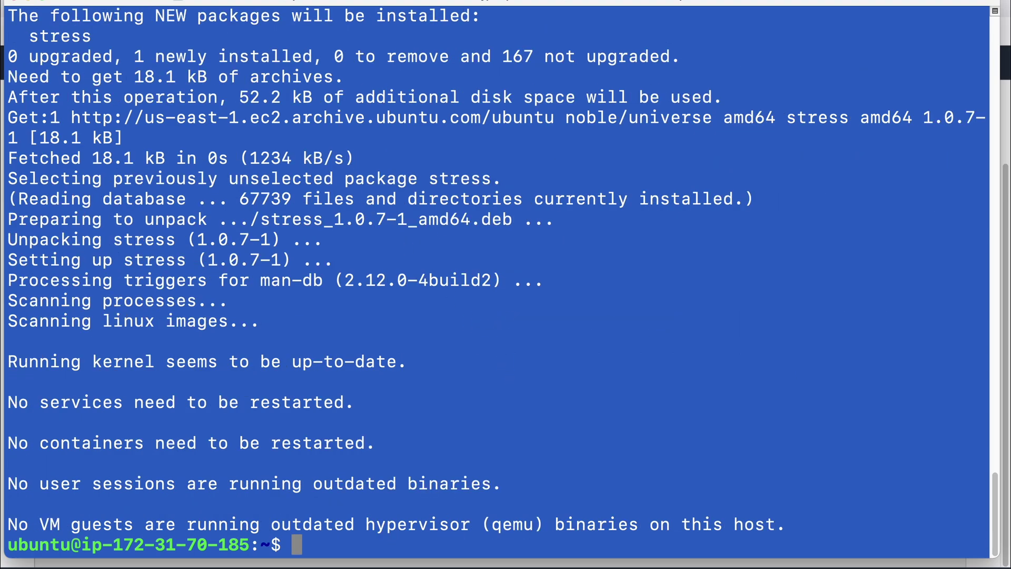
Run sudo stress --cpu 2 --timeout 300 on the instance to load its CPU
key(super+Tab)
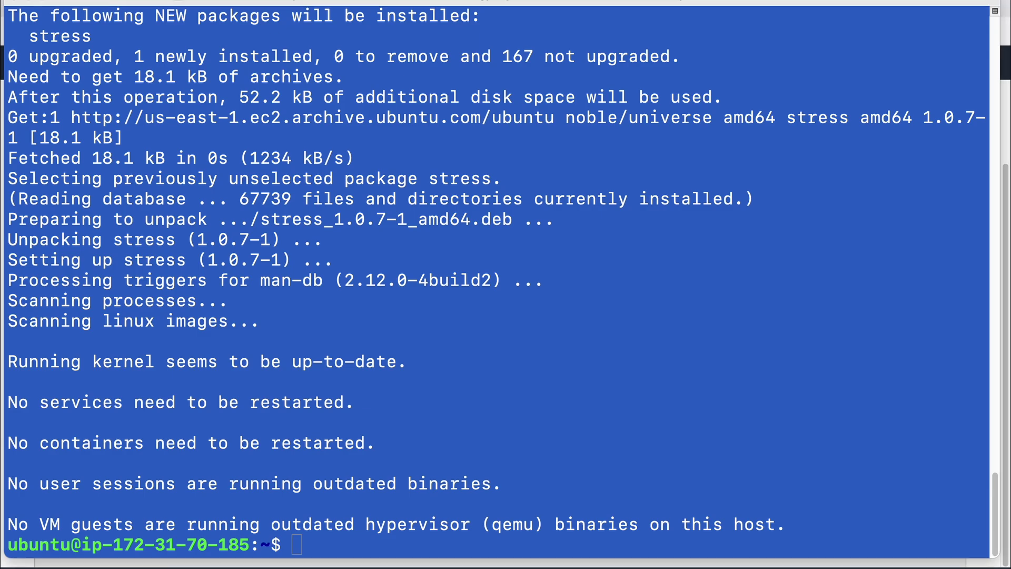
click(597, 337)
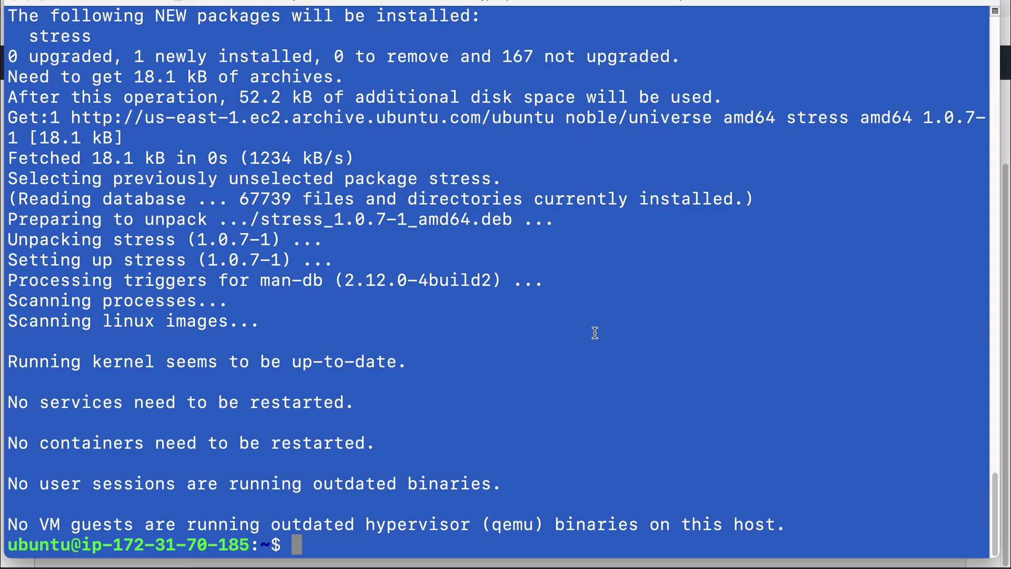
right_click(596, 333)
click(608, 357)
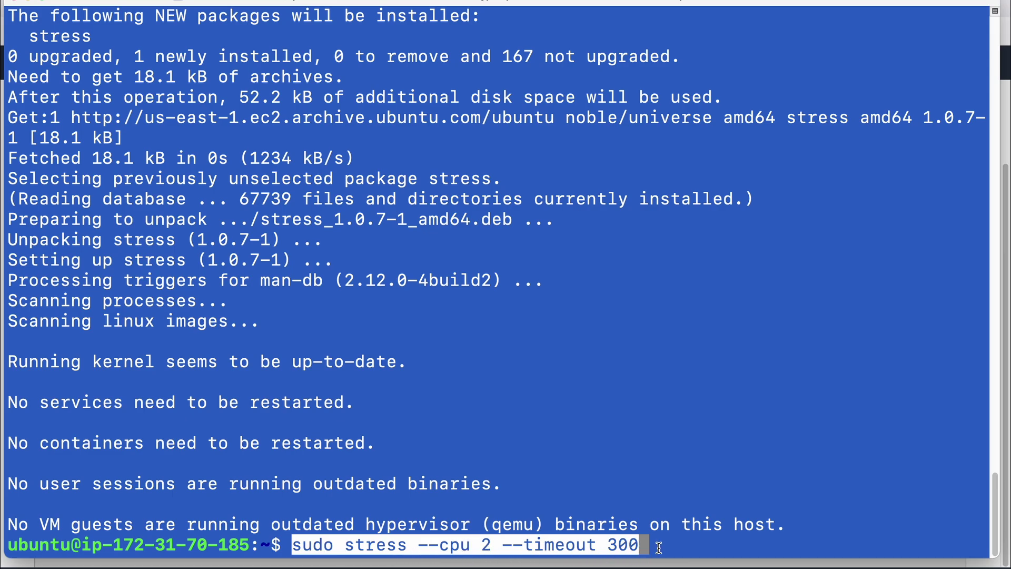
key(Return)
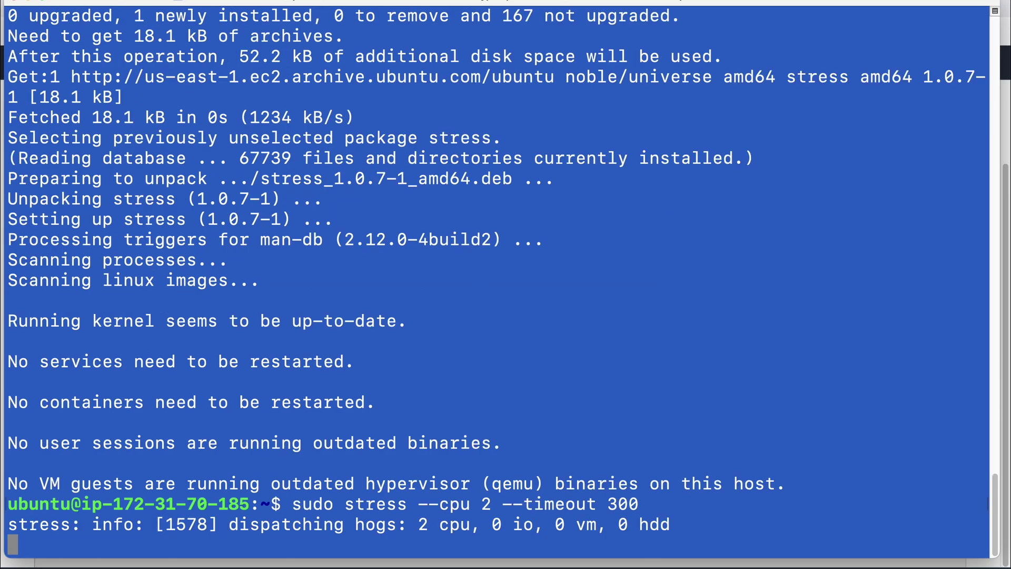
Switch to the AWS console in Firefox, open the details of asg-1 and check its desired, minimum and maximum capacity
key(ctrl+Left)
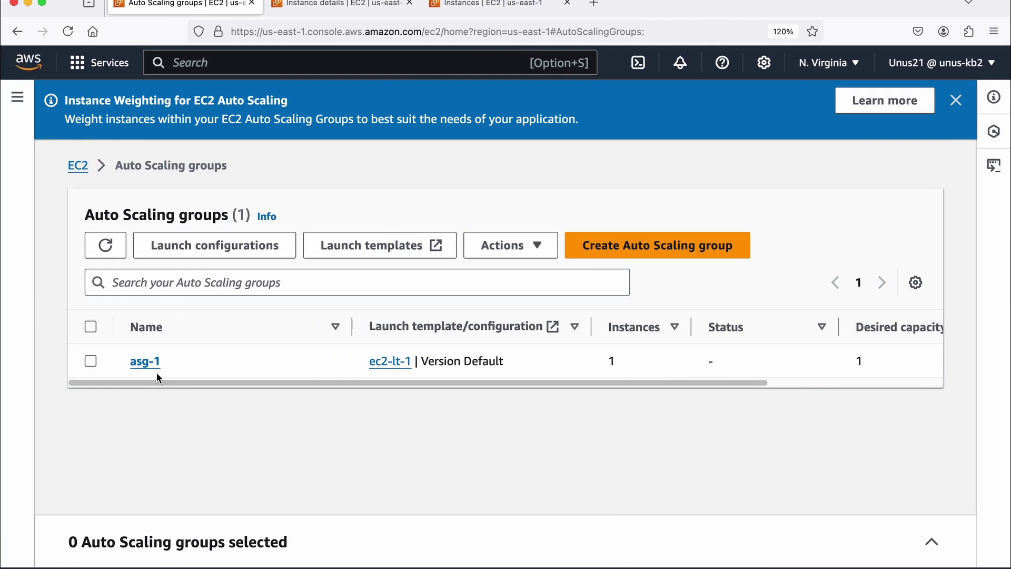
click(145, 362)
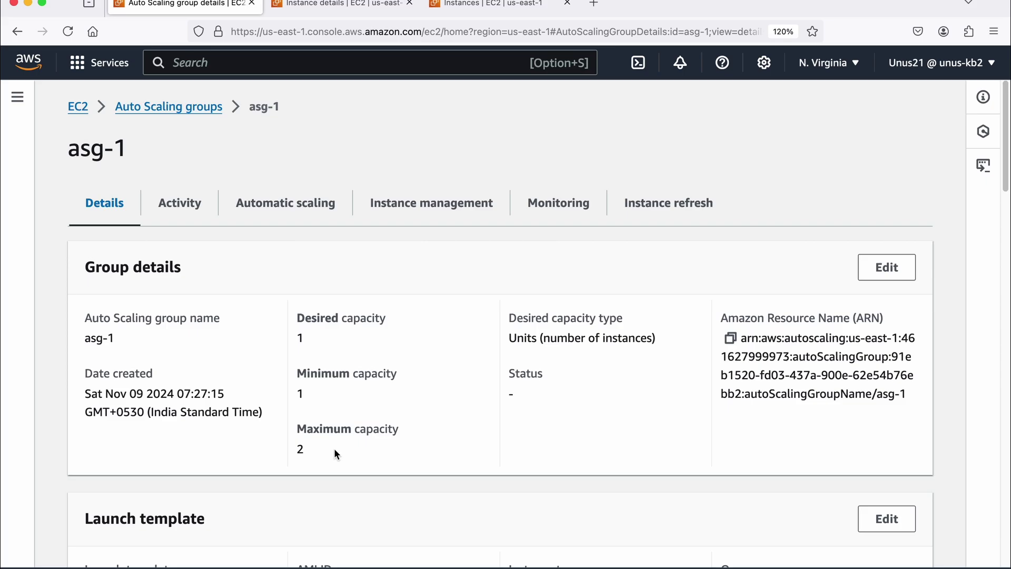
double_click(303, 338)
scroll(326, 353, down, 2)
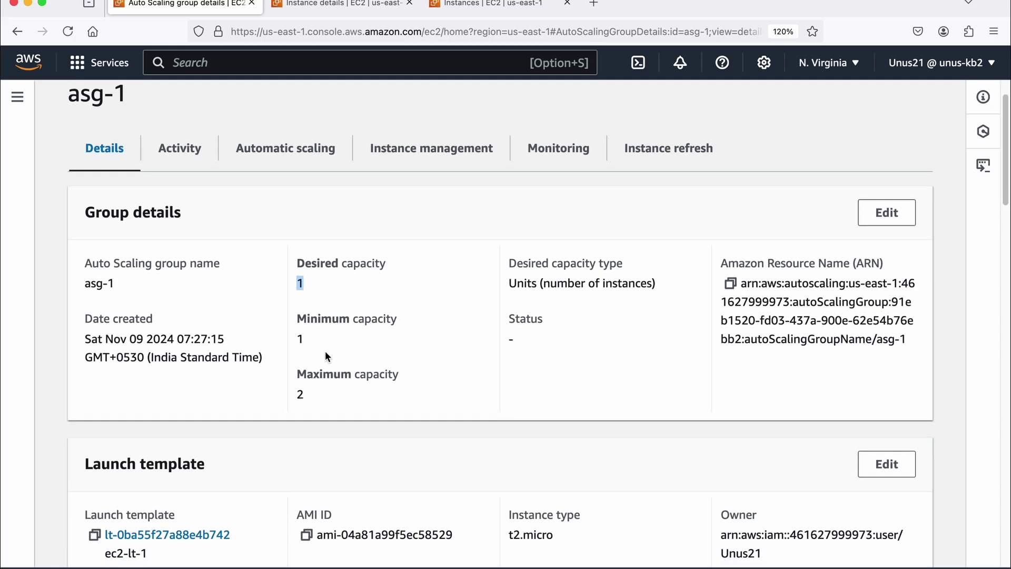
scroll(325, 353, up, 2)
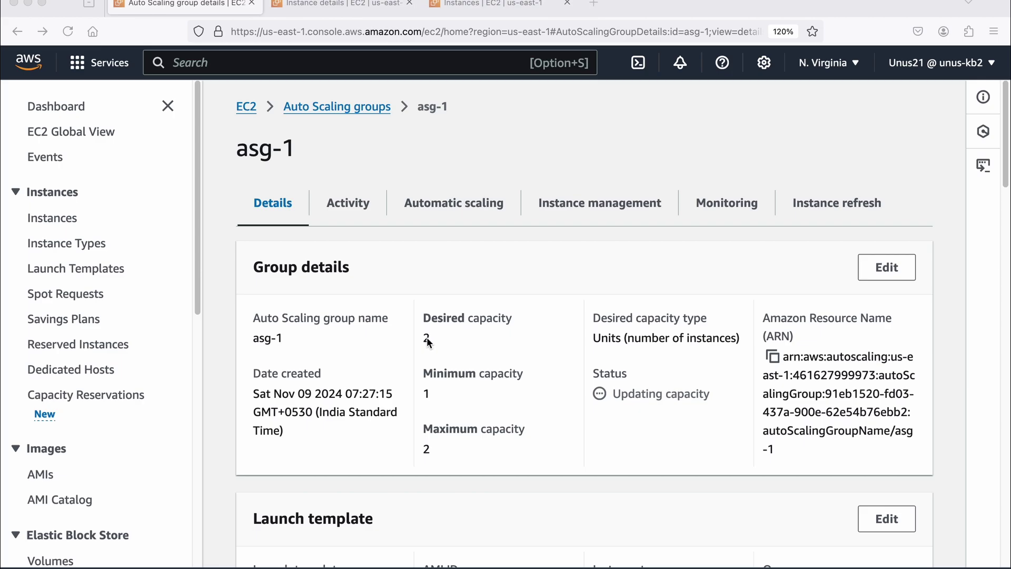
Refresh the list of running EC2 instances, check the stress run in the terminal and return to the instance list in Firefox
click(477, 6)
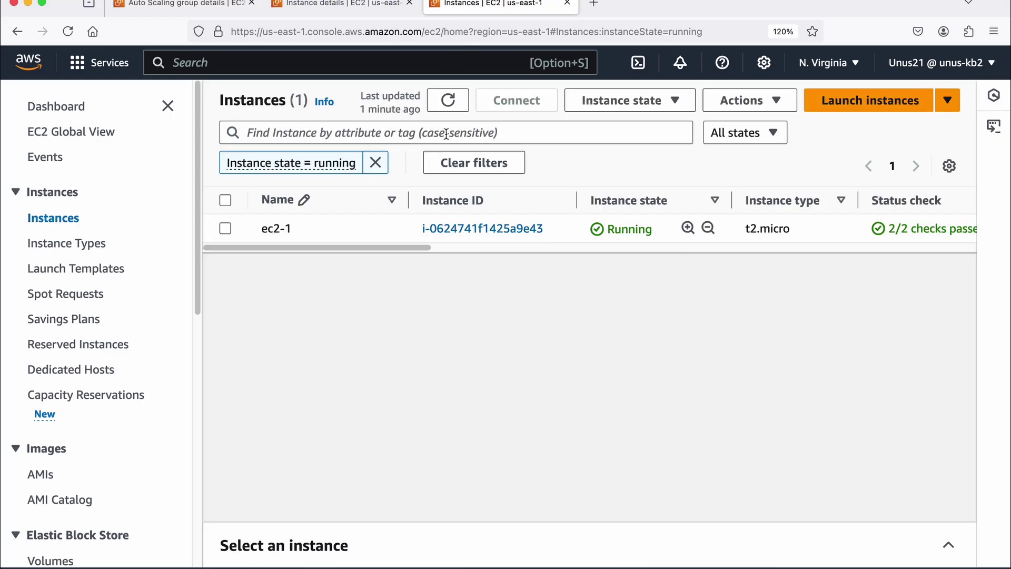
click(448, 100)
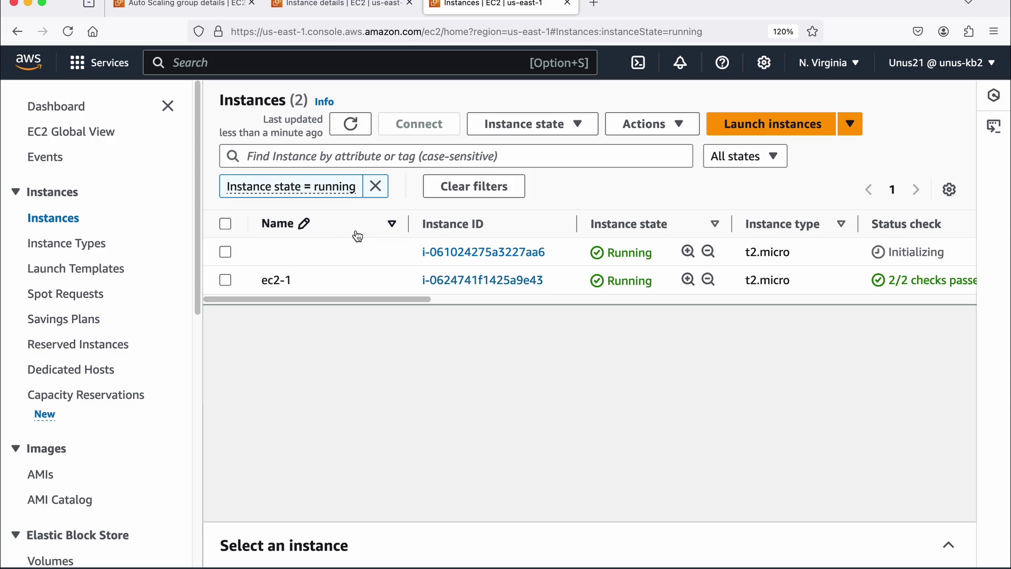
click(350, 124)
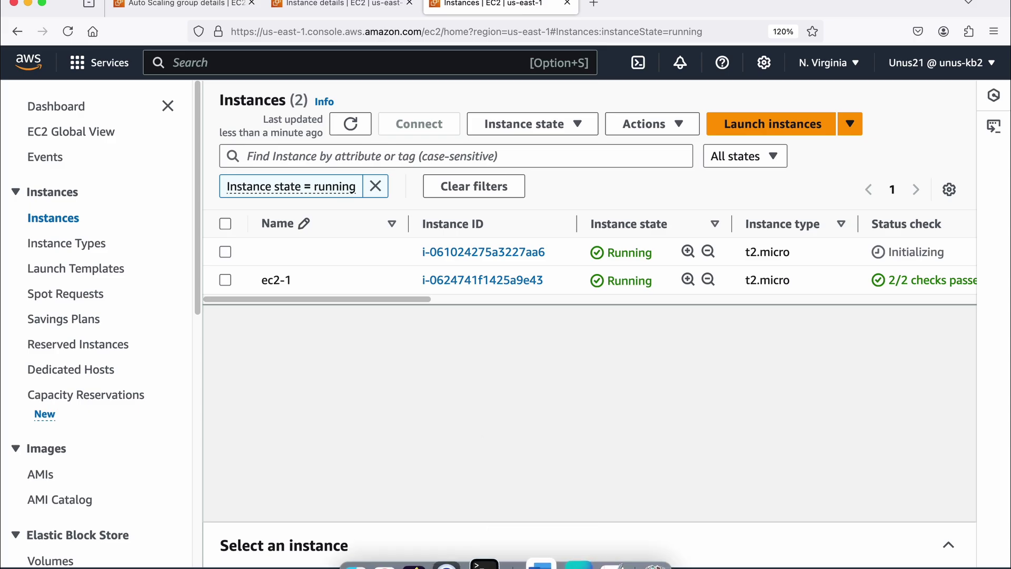
key(ctrl+Left)
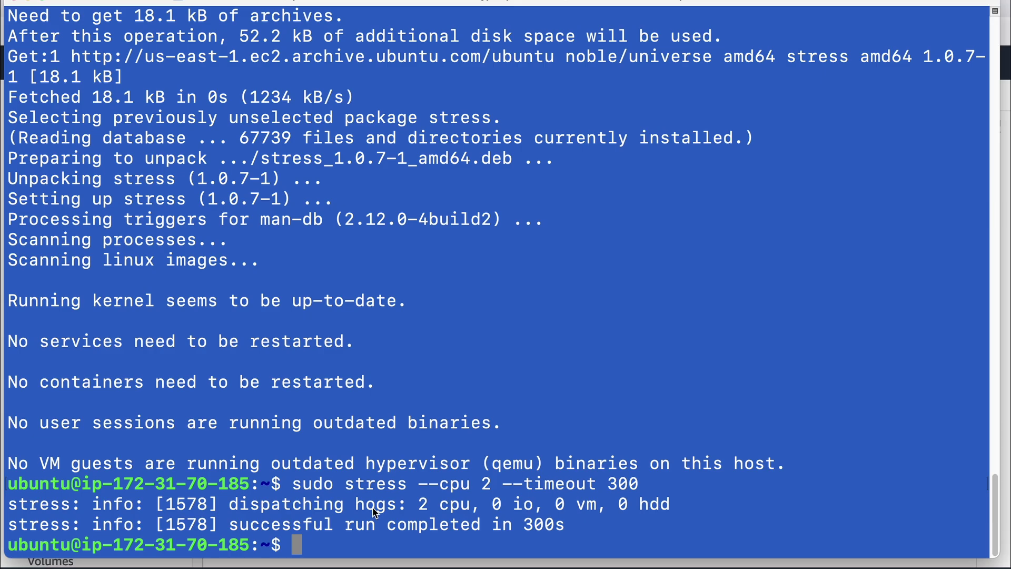
key(super+Tab)
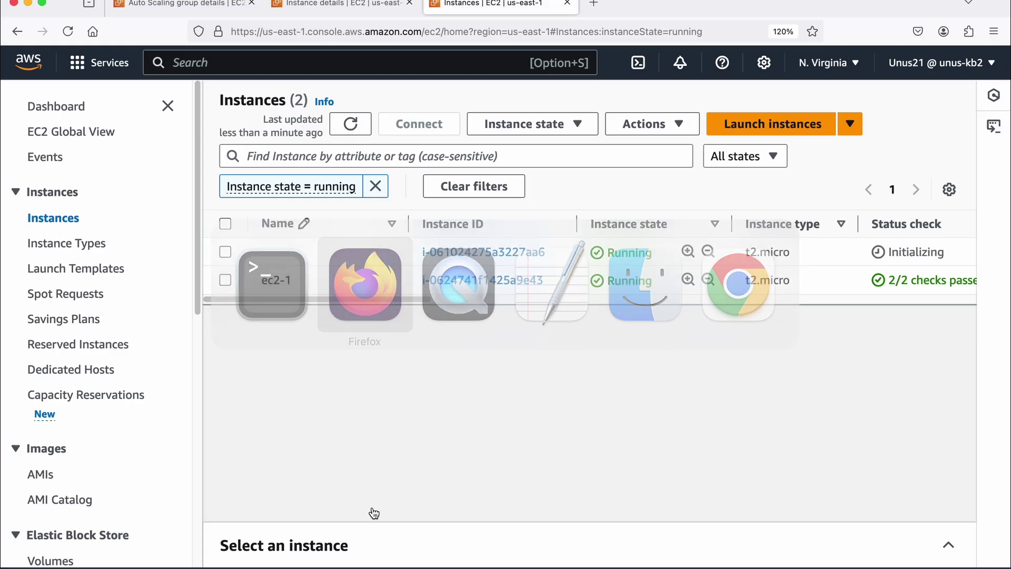